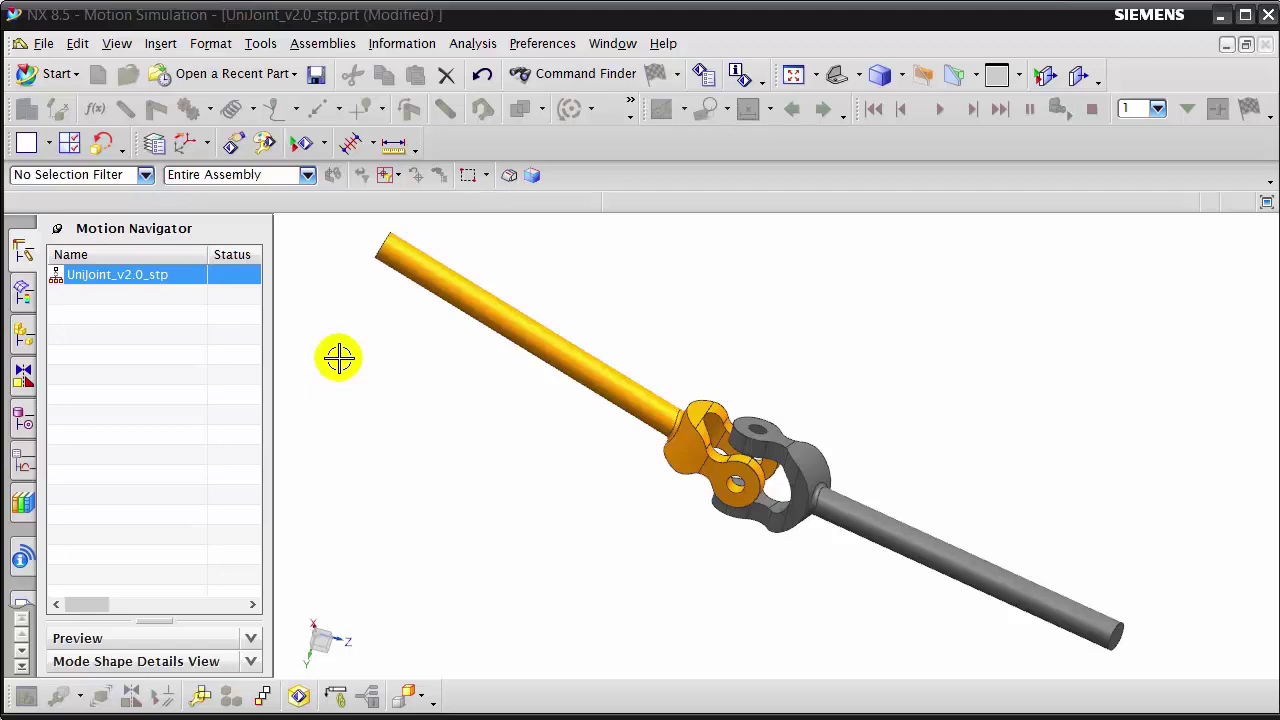
Step: Create a new Kinematics simulation, motion_1, under the UniJoint_v2.0_stp assembly
right_click(152, 284)
left_click(222, 289)
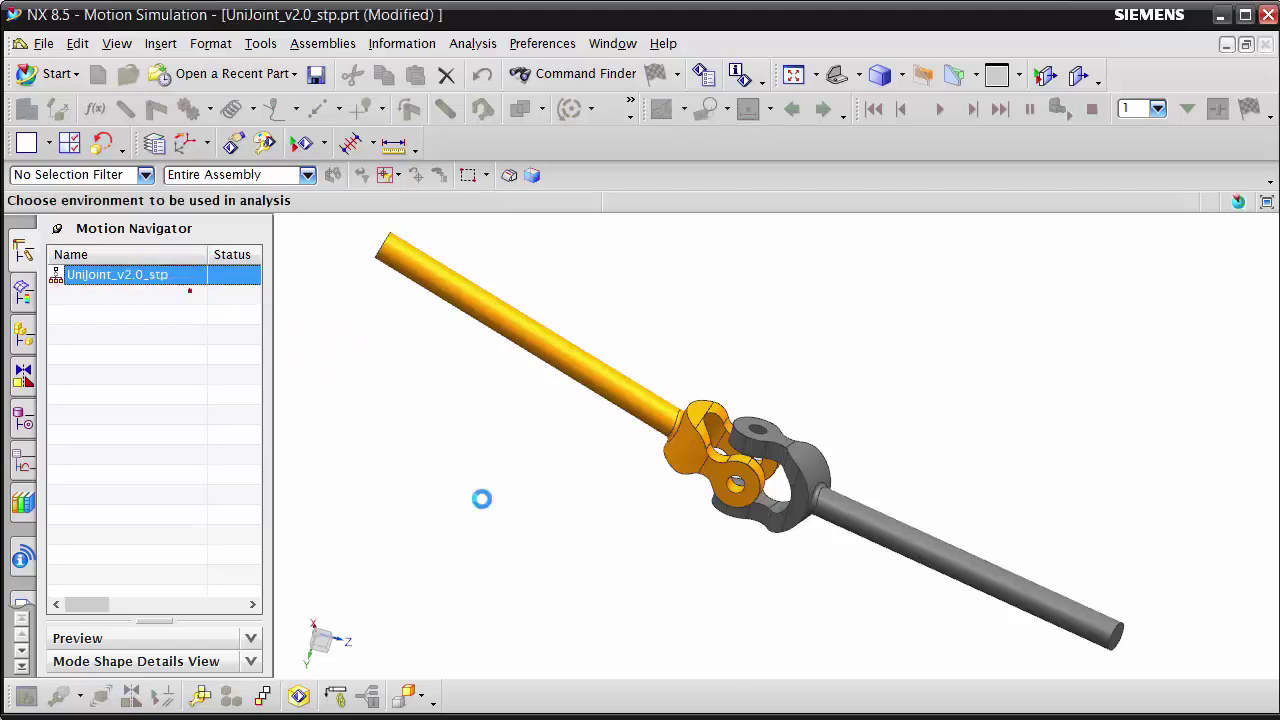
left_click(97, 287)
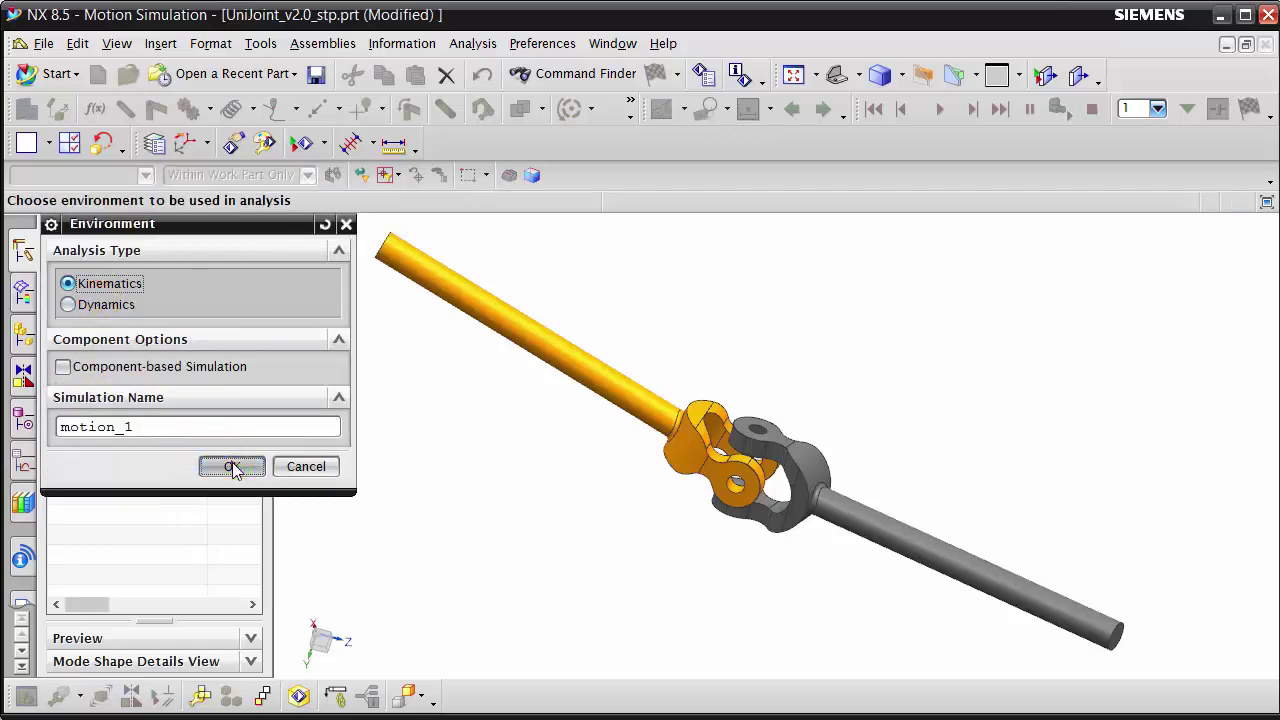
left_click(232, 467)
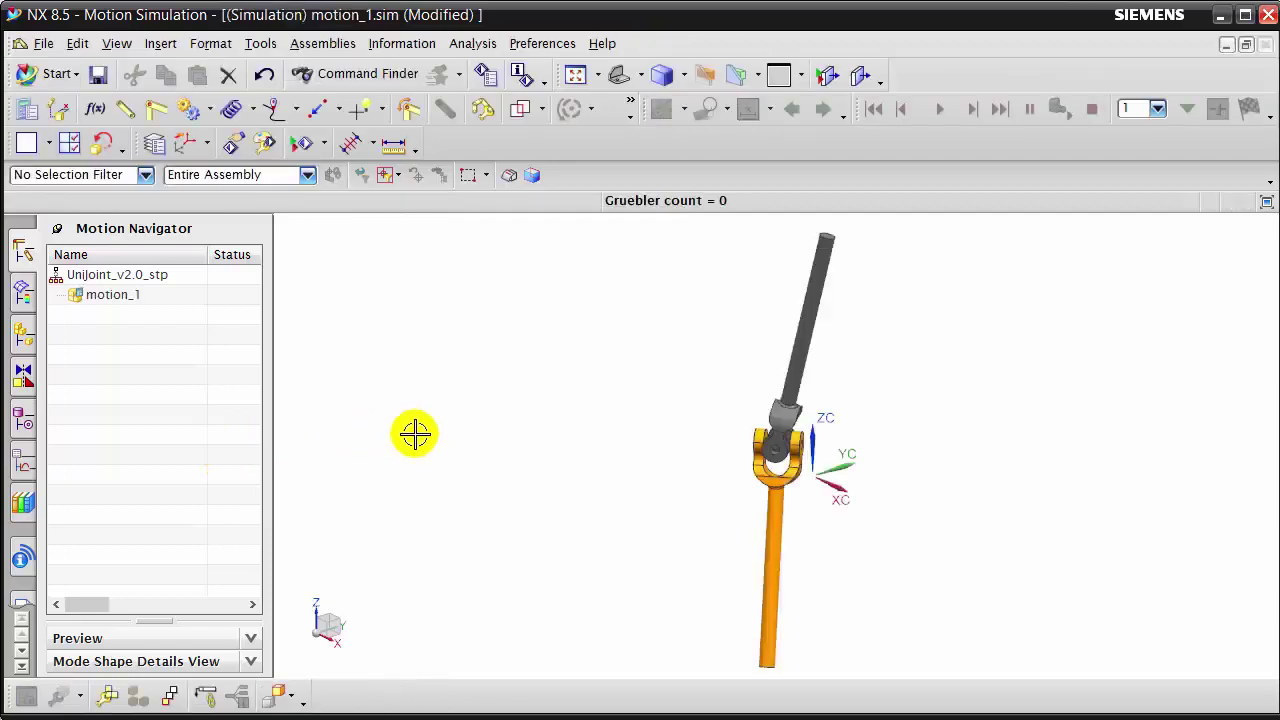
Step: Translate the WCS 50000 along XC, away from the universal joint model
mouse_move(559, 432)
middle_mouse_down()
mouse_move(623, 366)
mouse_move(594, 437)
middle_mouse_up()
scroll(851, 431, "down", 3)
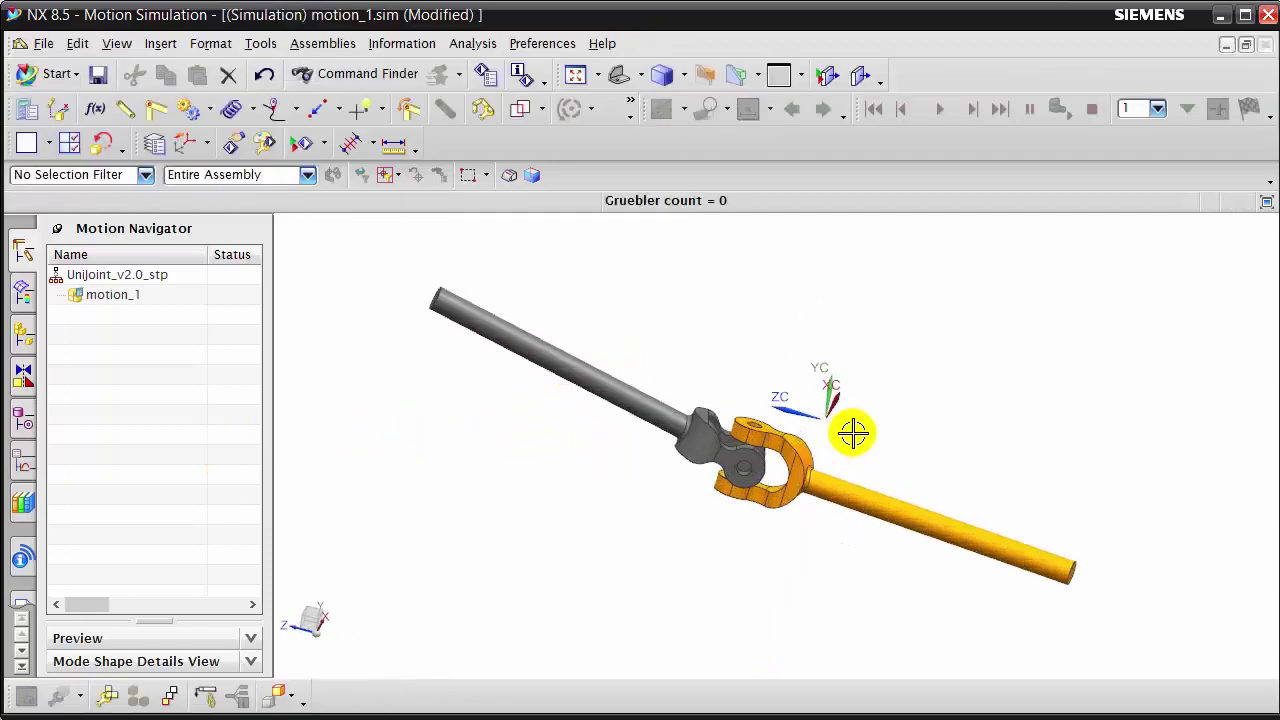
middle_click_drag(851, 431, 826, 462, "shift")
double_click(803, 410)
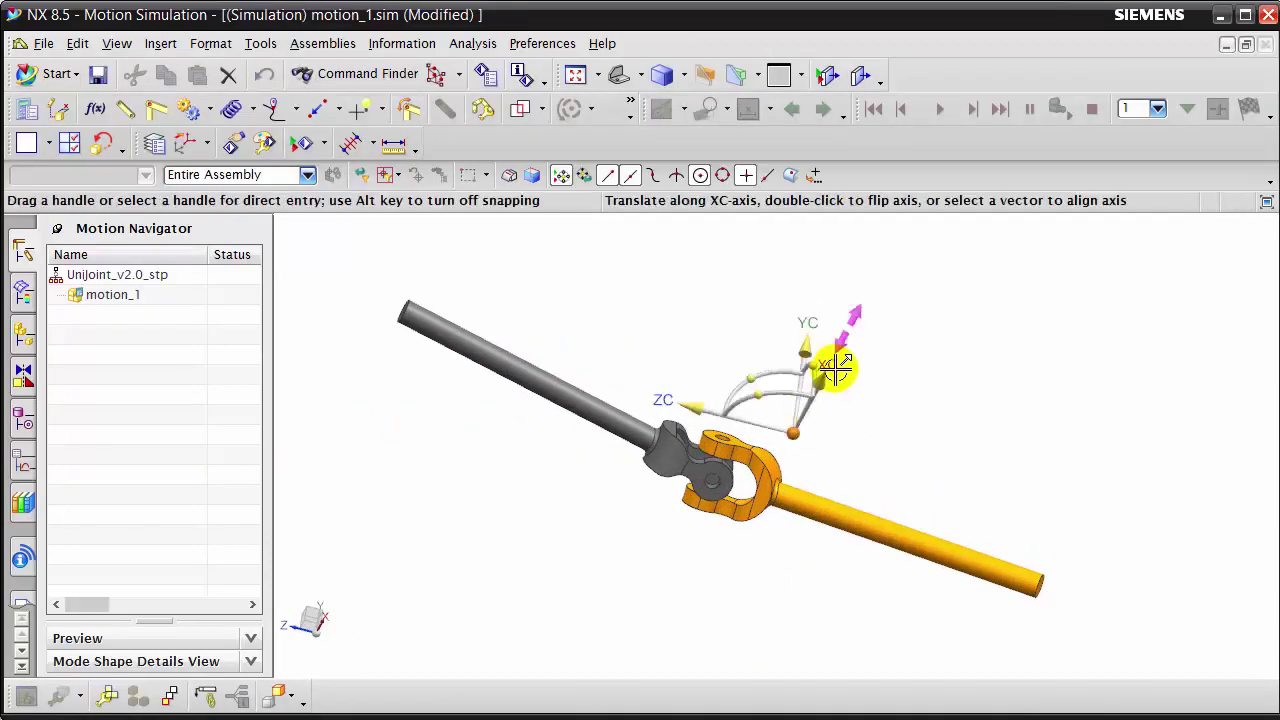
left_click(836, 369)
type("50000")
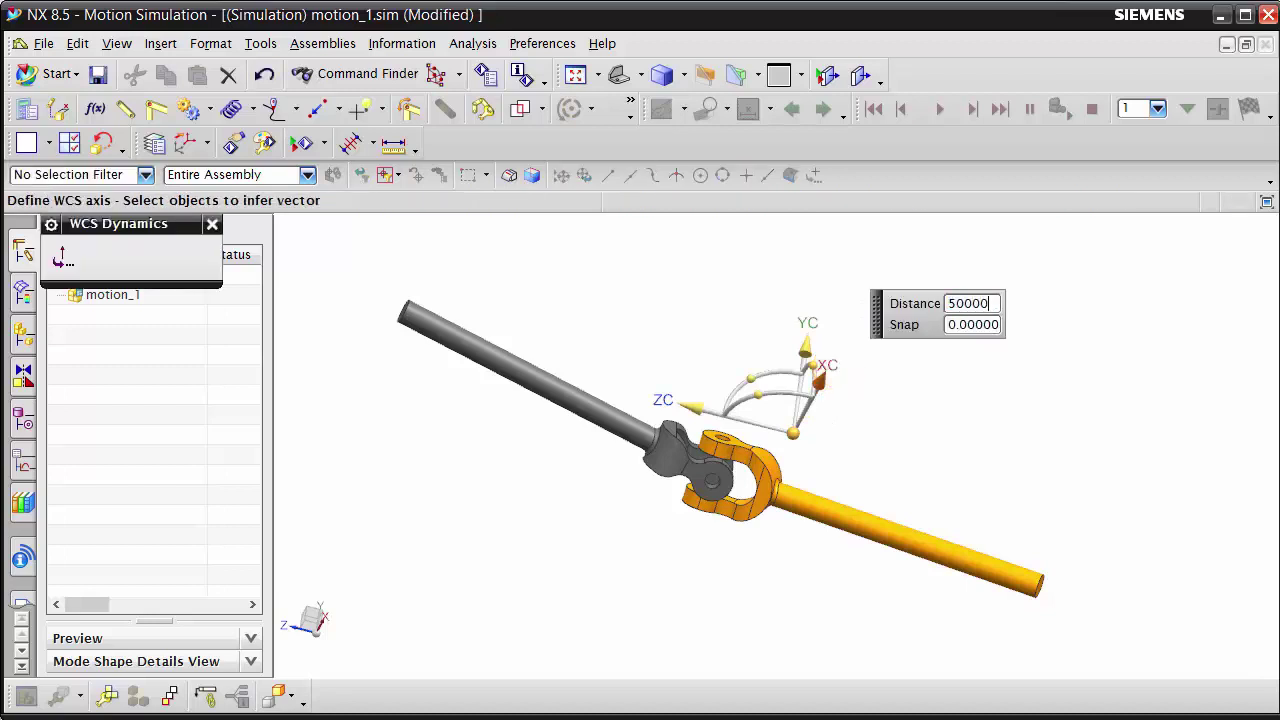
key("Return")
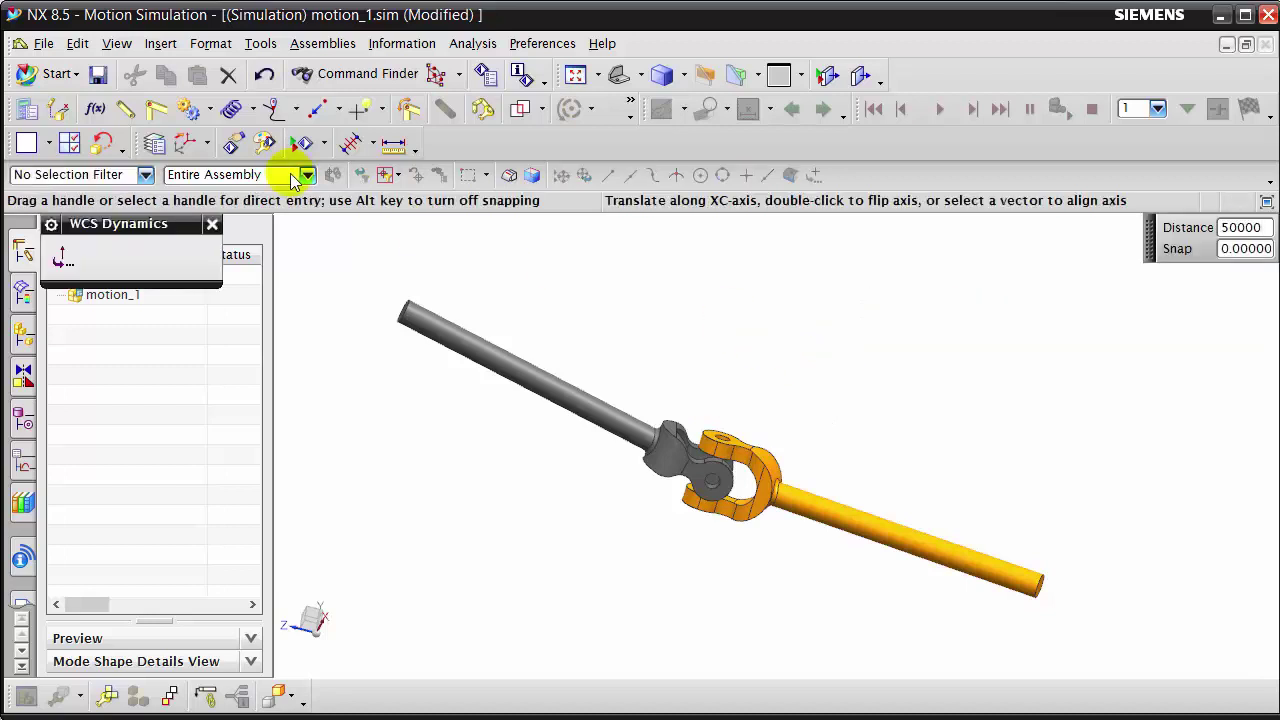
left_click(212, 224)
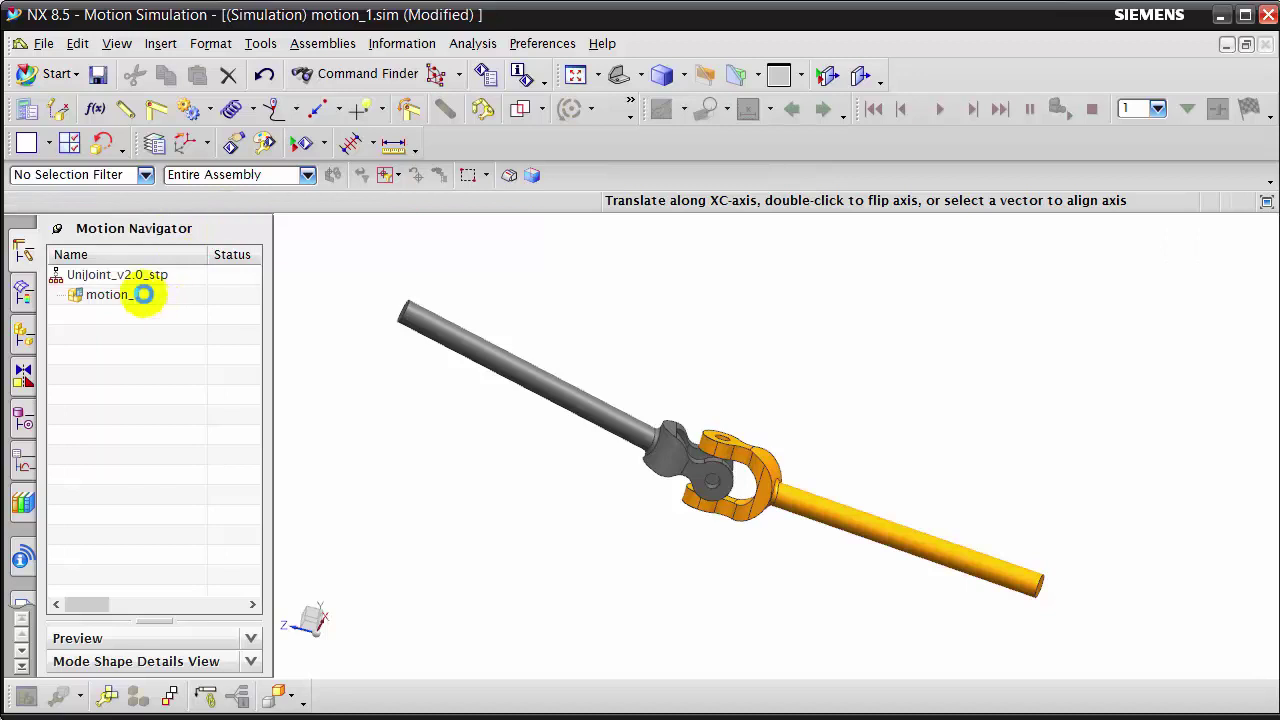
Step: Make the yellow shaft link L001 and the grey yoke and shaft link L002
left_click(135, 115)
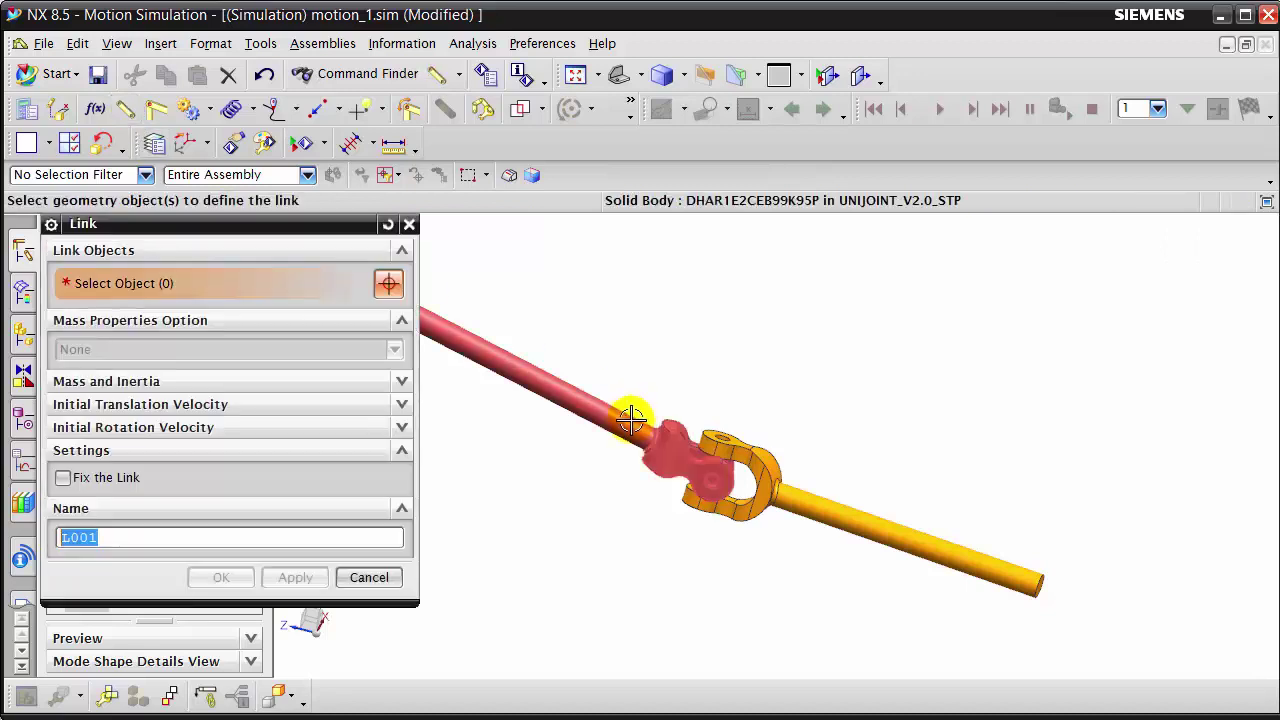
left_click(810, 497)
left_click(322, 577)
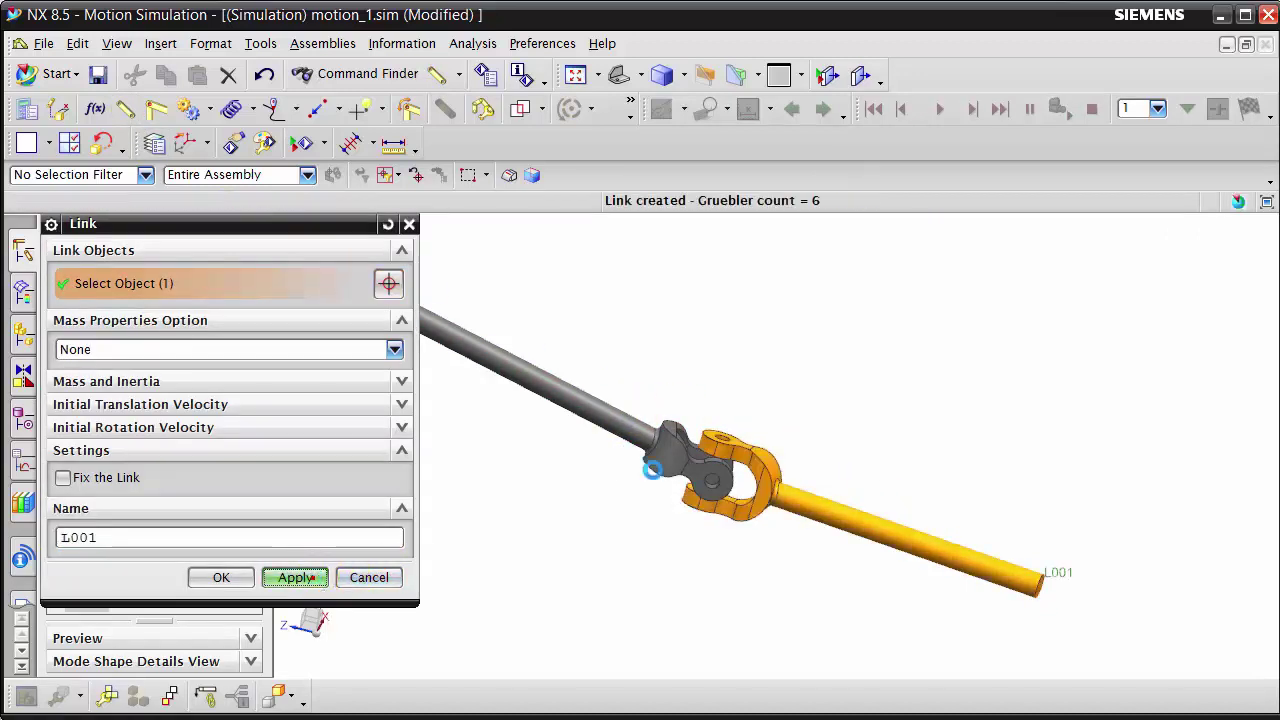
left_click(650, 430)
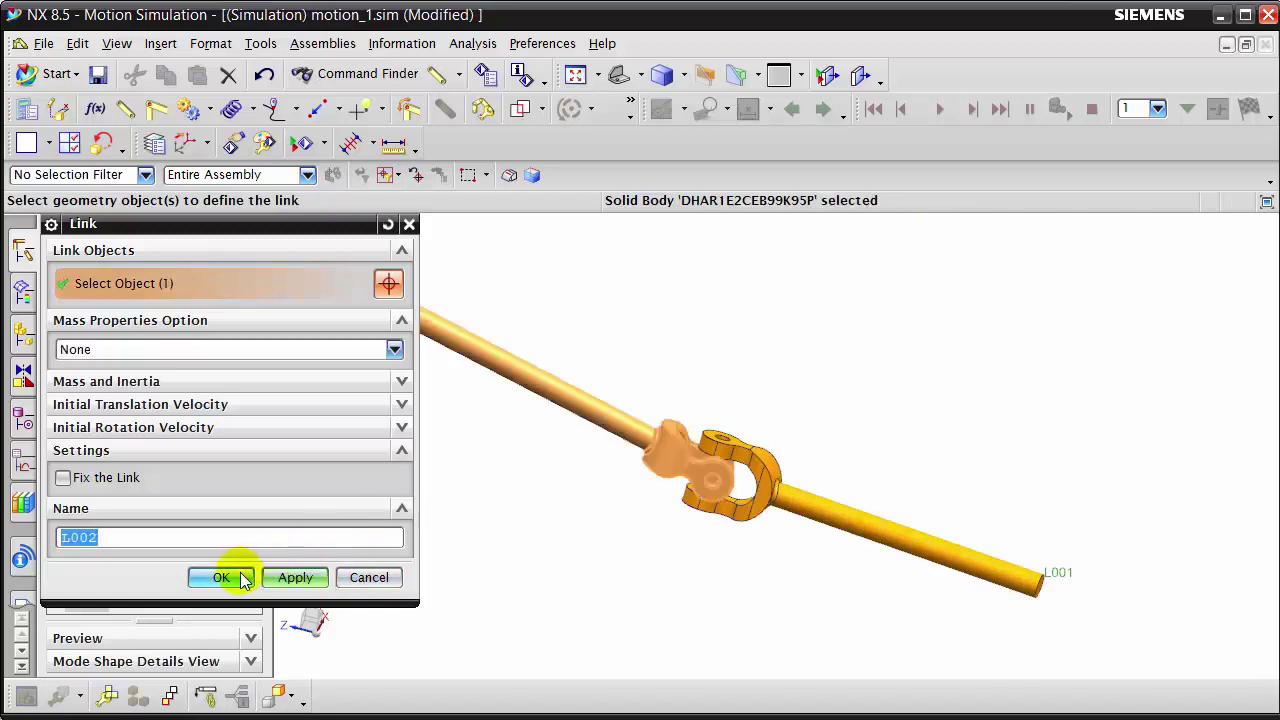
left_click(221, 577)
mouse_move(640, 506)
middle_mouse_down()
mouse_move(617, 497)
mouse_move(471, 534)
mouse_move(474, 566)
mouse_move(857, 563)
middle_mouse_up()
scroll(814, 549, "up", 5)
scroll(706, 534, "up", 2)
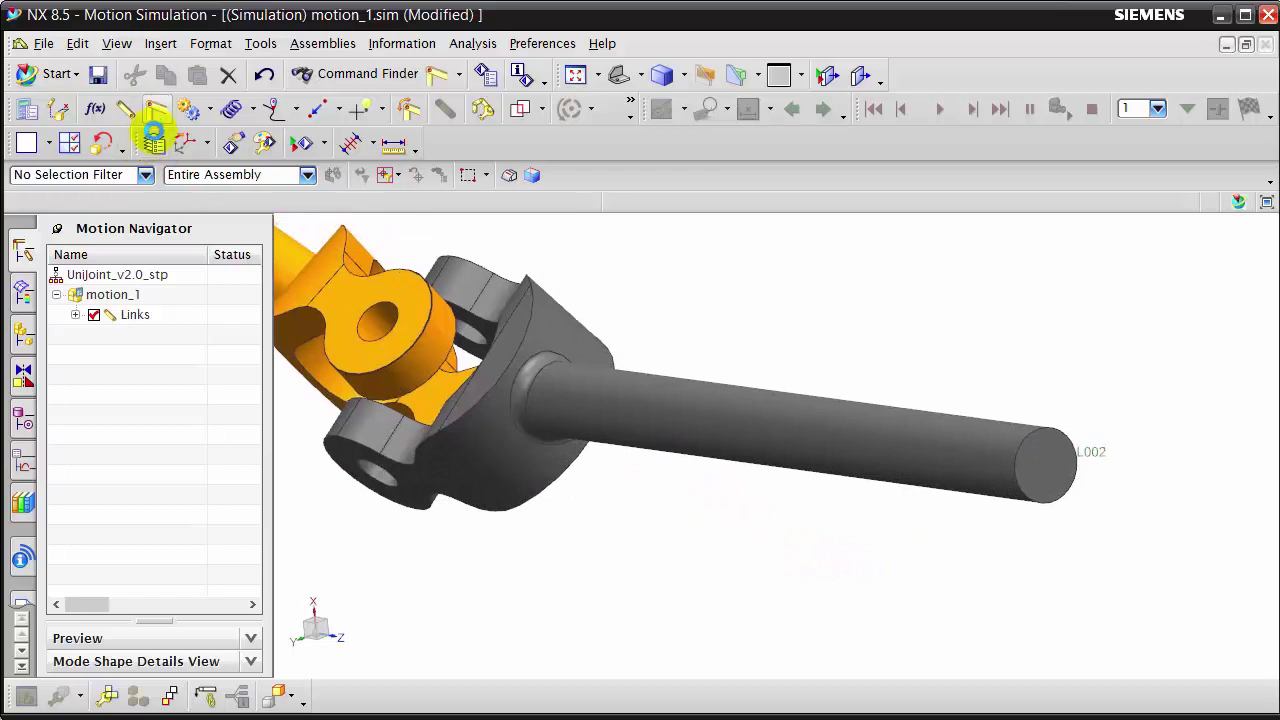
Step: Start a Revolute joint on the grey shaft link L002
left_click(155, 115)
left_click(167, 316)
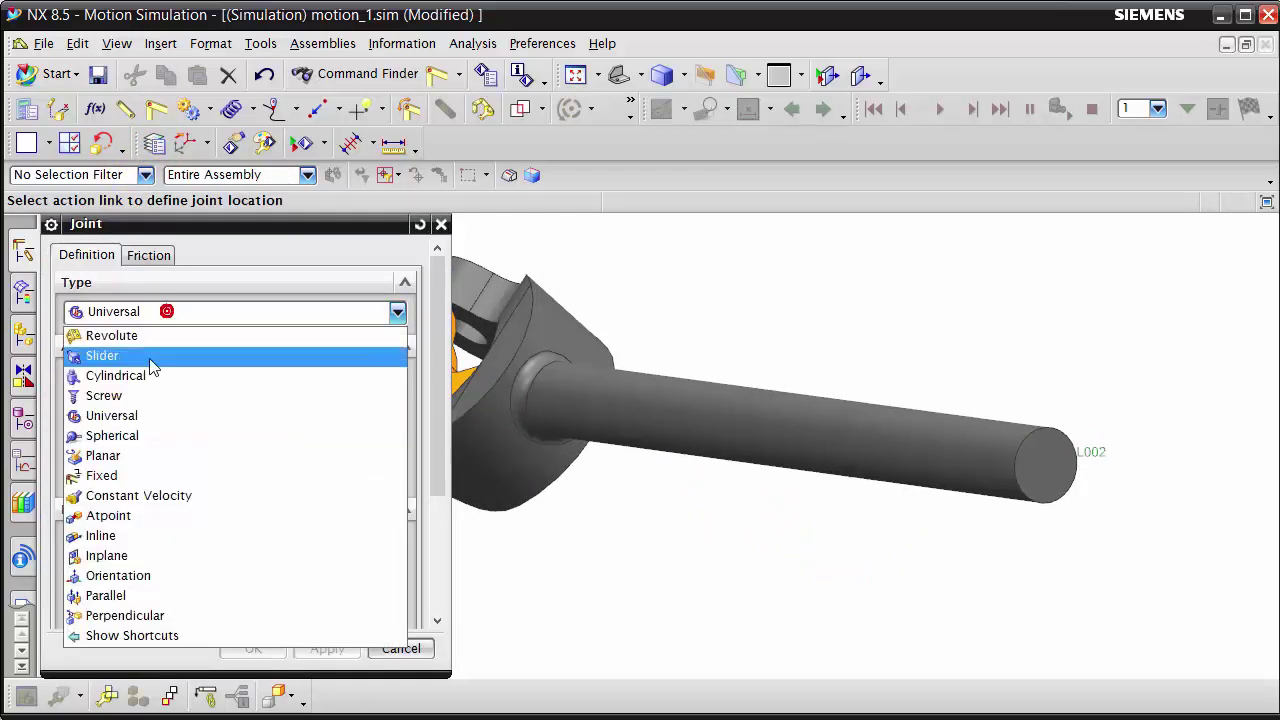
left_click(140, 336)
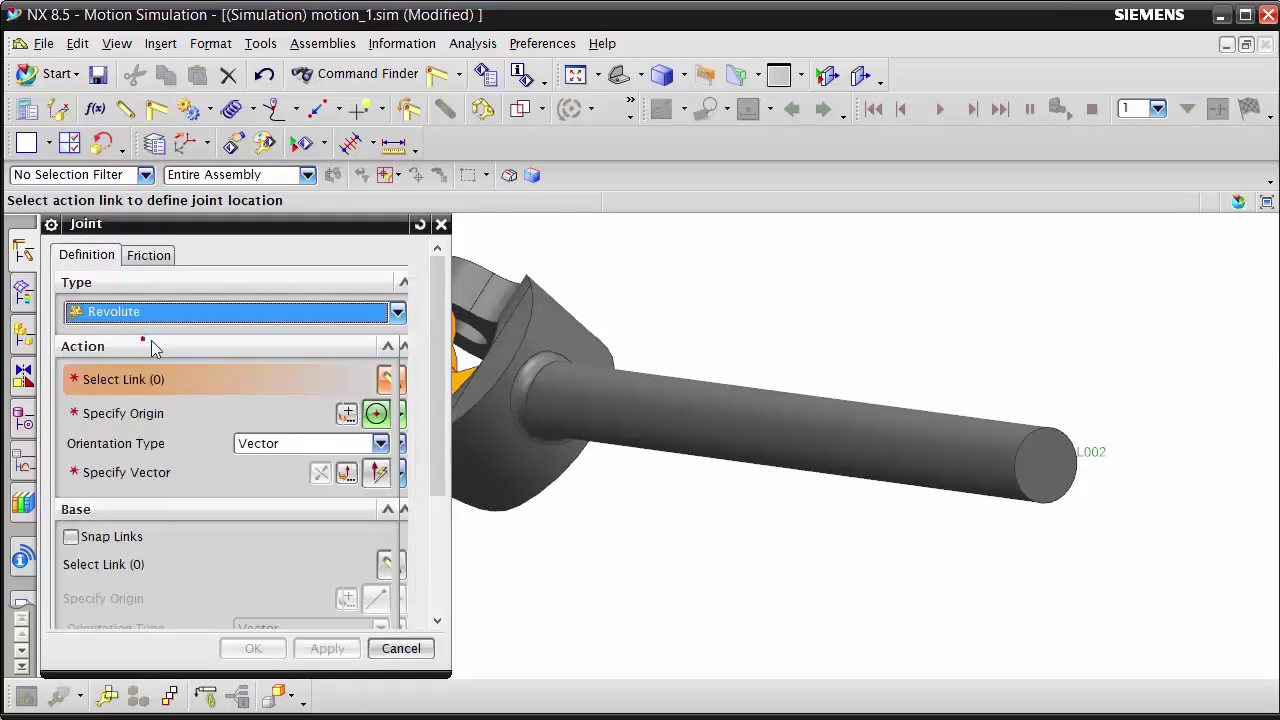
left_click(1027, 446)
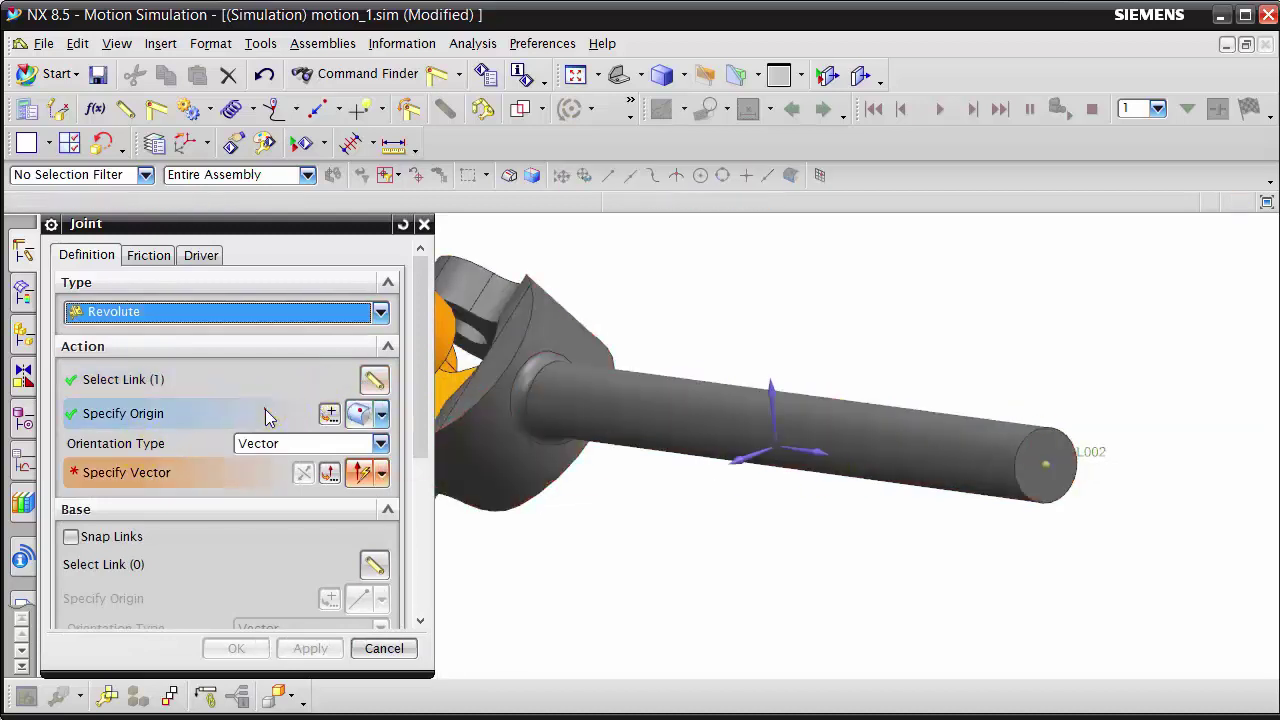
Step: Put the joint origin at the shaft end's arc centre, axis normal to the end face
left_click(381, 414)
left_click(362, 252)
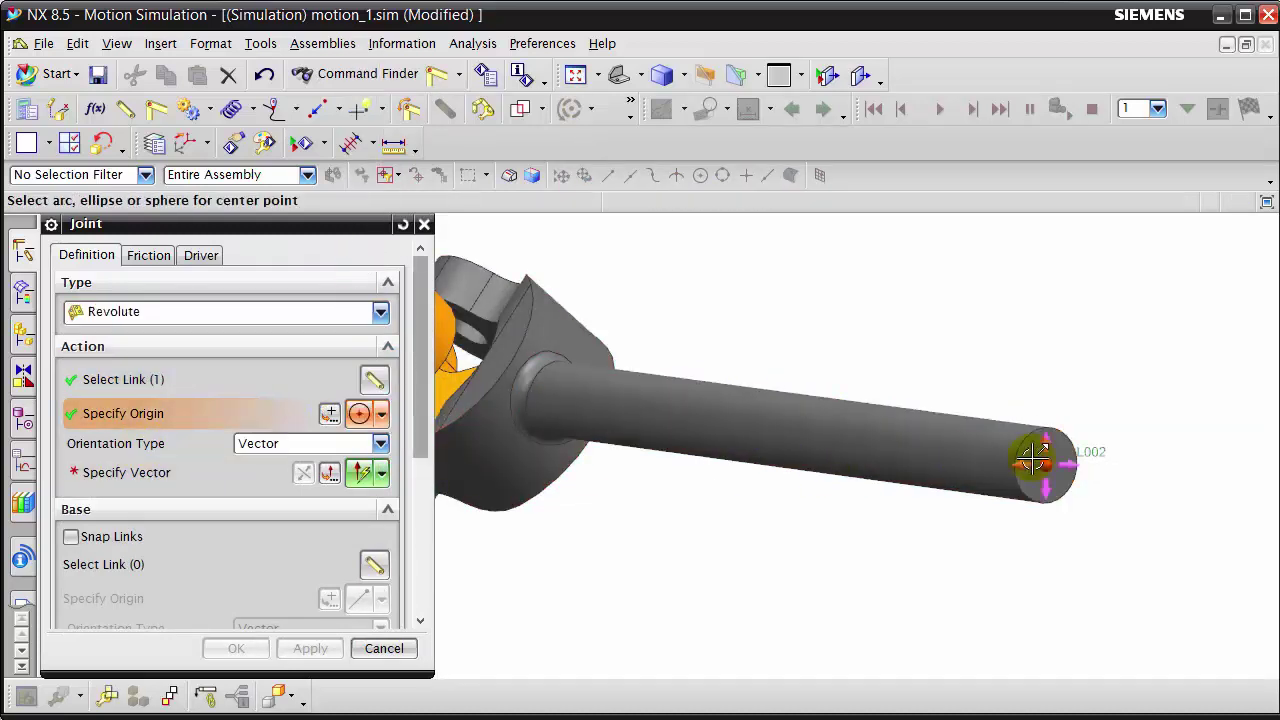
left_click(1018, 456)
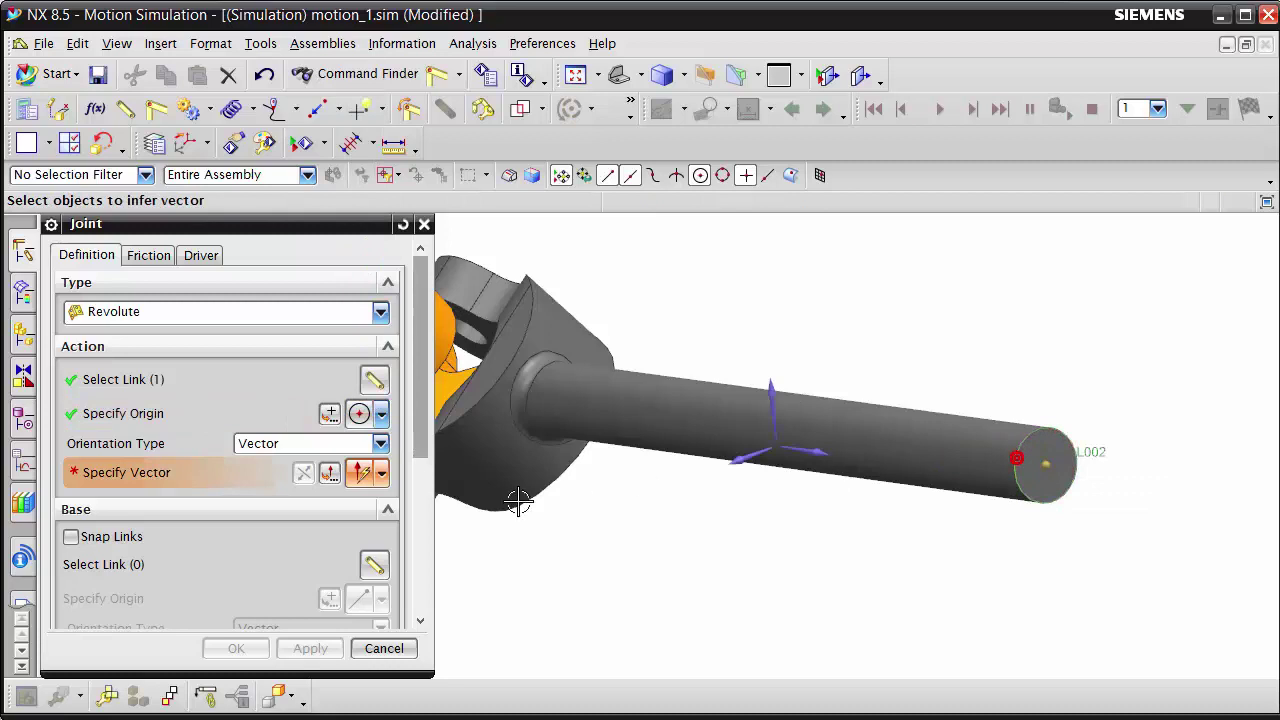
left_click(382, 474)
left_click(364, 183)
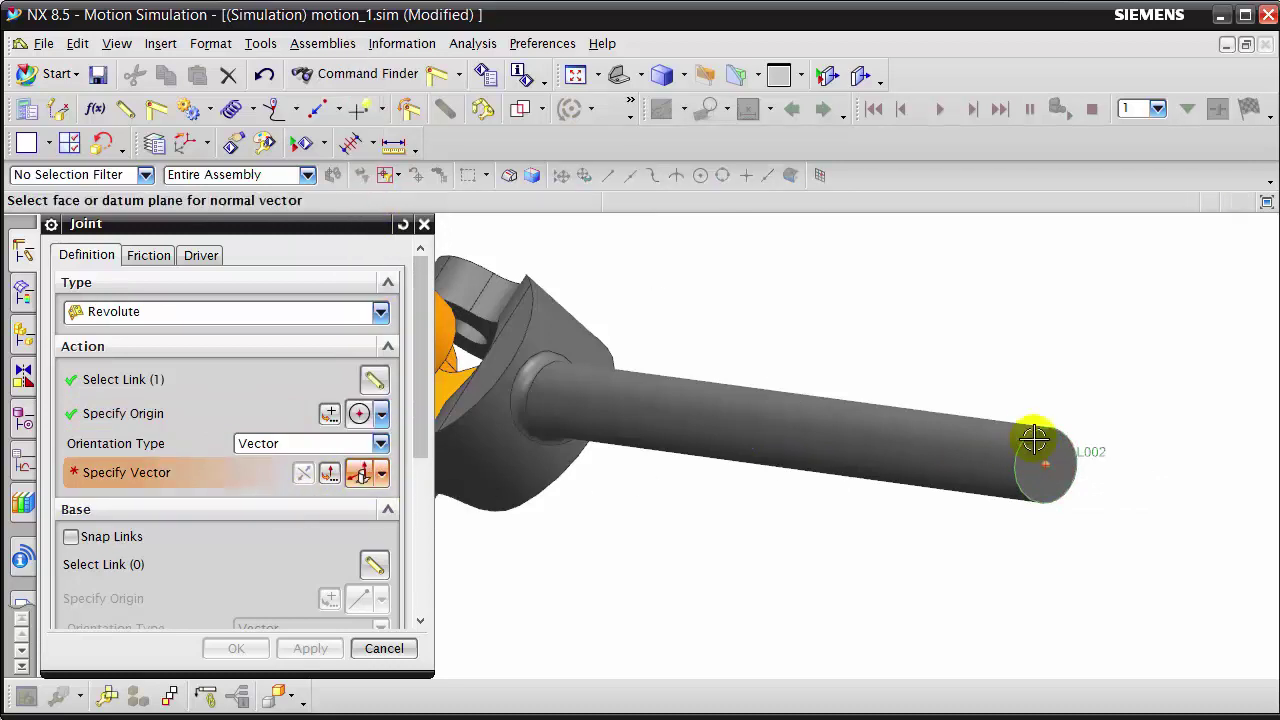
left_click(1043, 446)
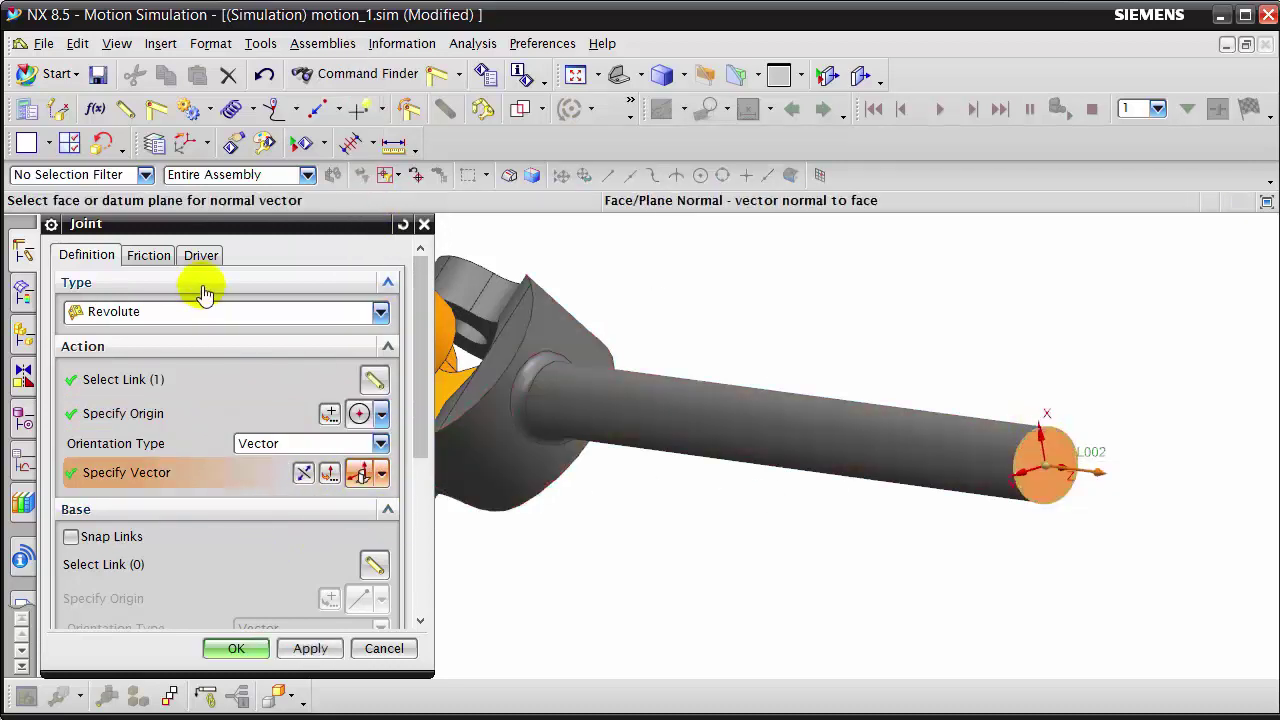
left_click(200, 256)
Step: Give the revolute joint a Constant 60 rev/min rotation driver and create it
left_click(199, 317)
left_click(185, 349)
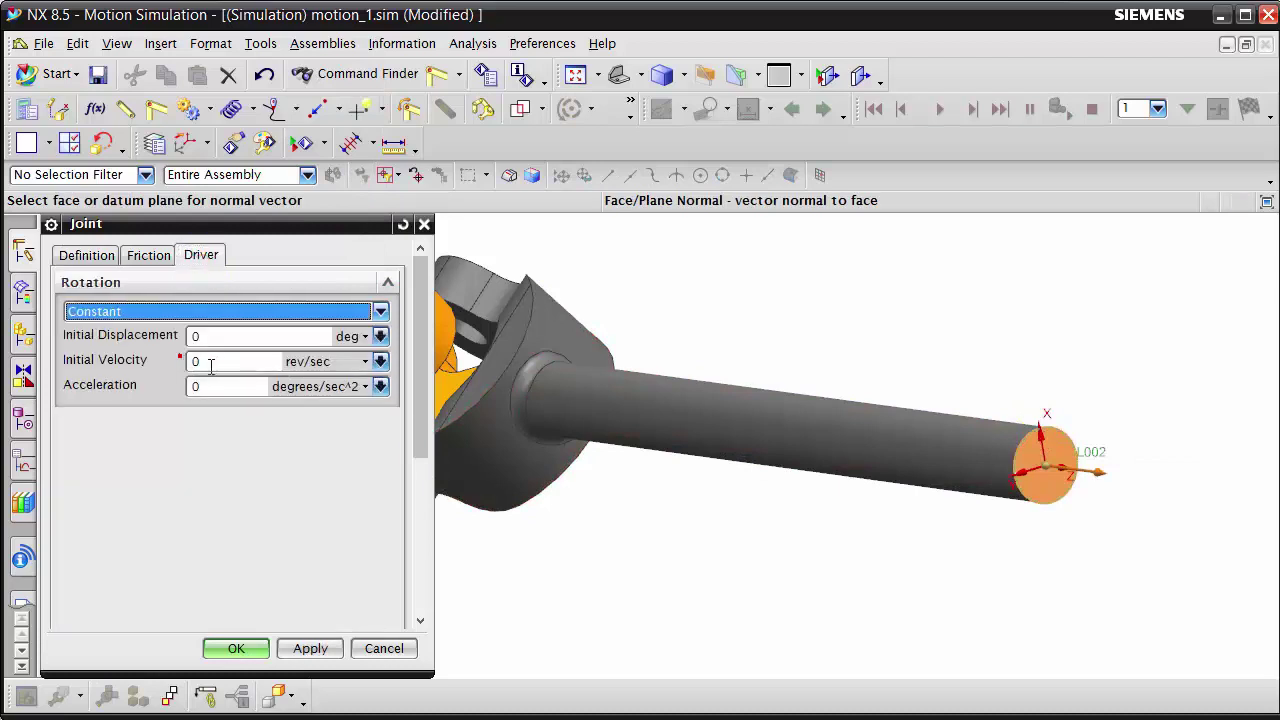
left_click(309, 362)
left_click(312, 398)
type("60")
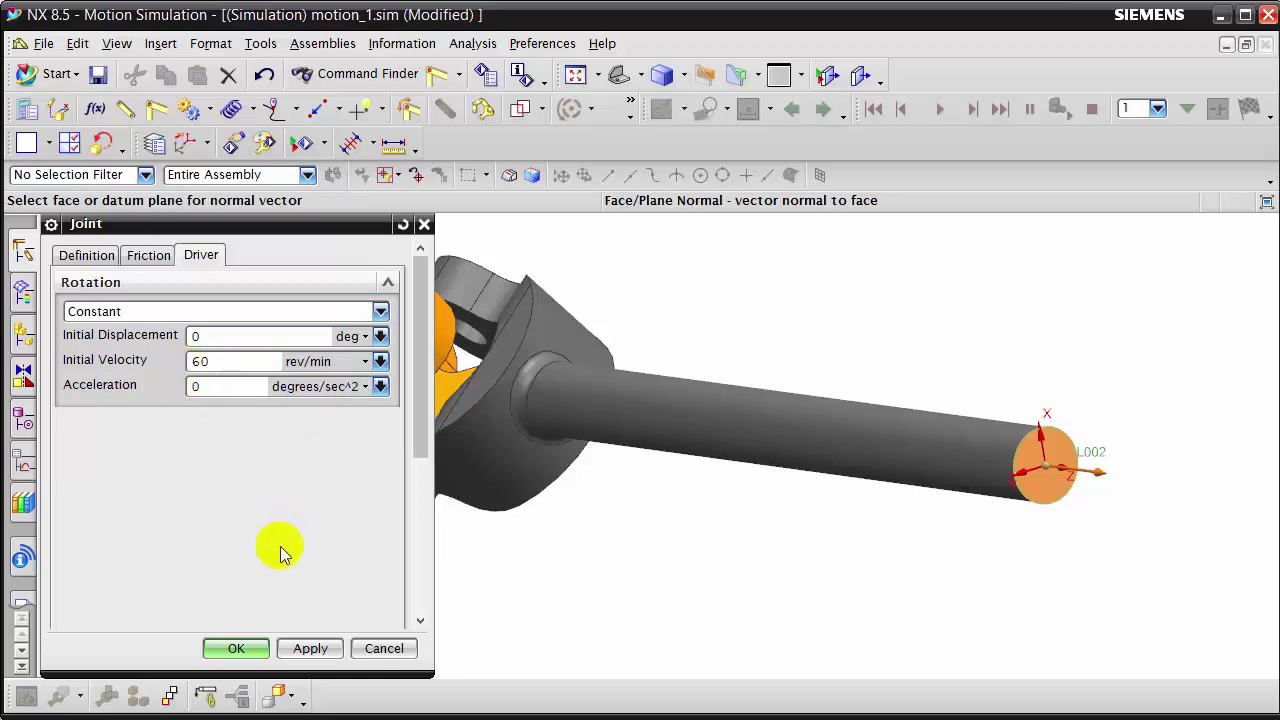
left_click(237, 647)
middle_click_drag(666, 543, 437, 518)
mouse_move(387, 470)
middle_mouse_down()
mouse_move(640, 543)
mouse_move(501, 461)
middle_mouse_up()
scroll(501, 461, "up", 5)
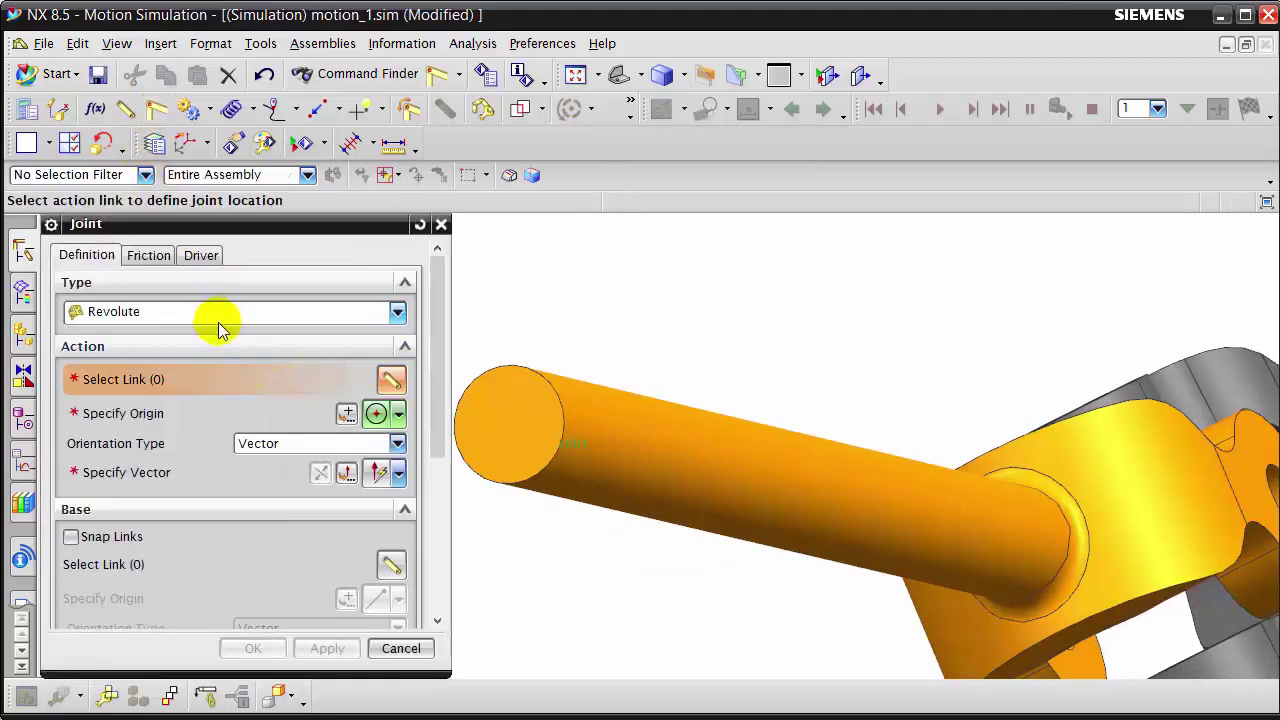
Step: Create a second revolute joint on the yellow shaft, origin at its end centre, axis face-normal
left_click(523, 428)
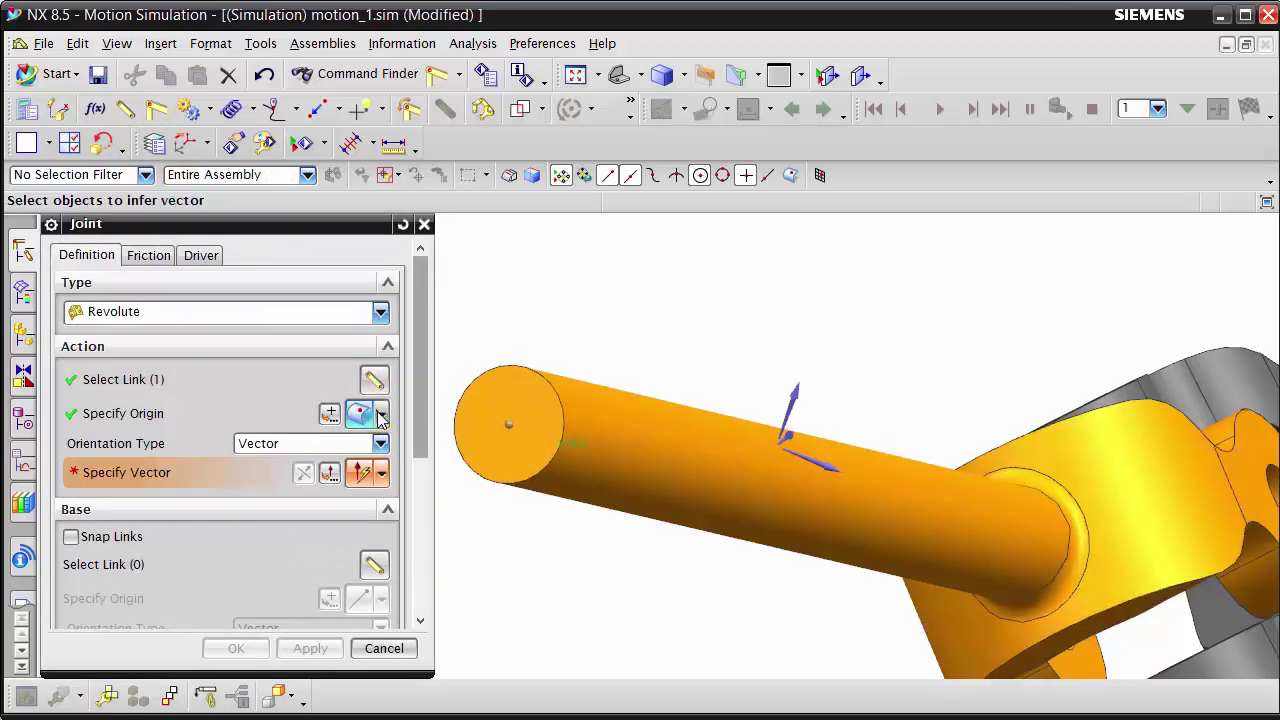
left_click(381, 420)
left_click(363, 256)
left_click(541, 458)
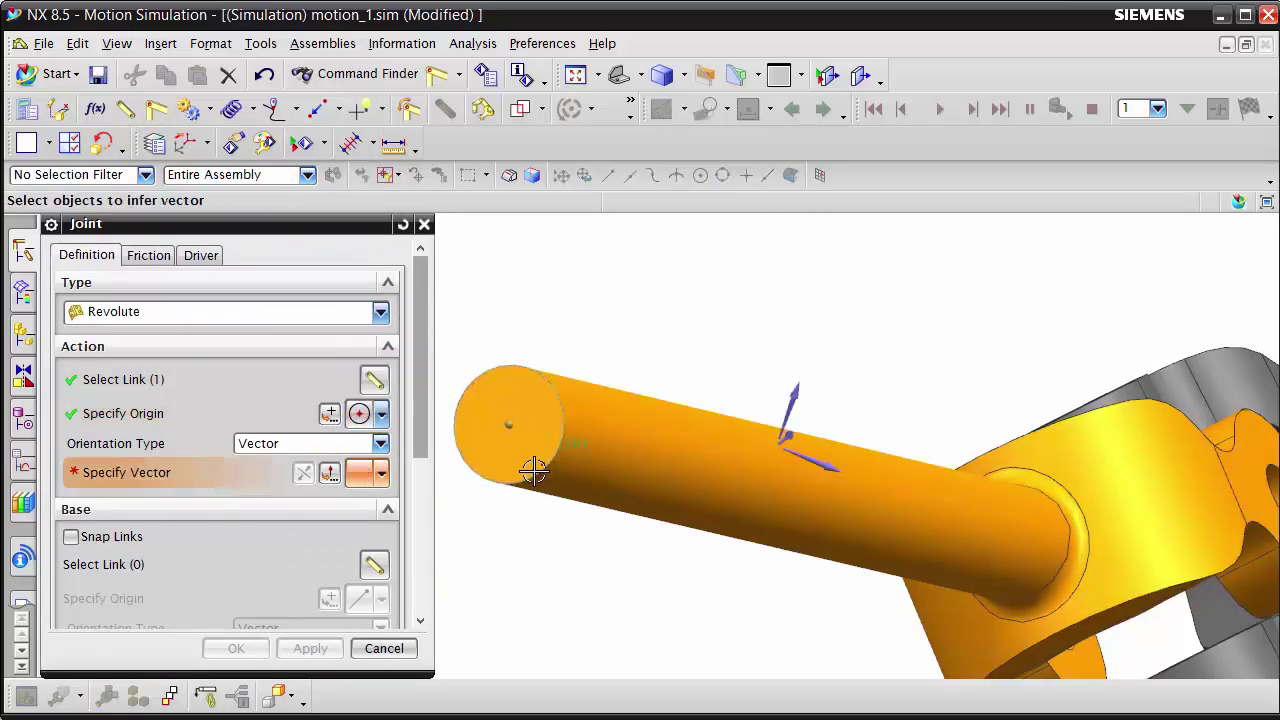
left_click(382, 474)
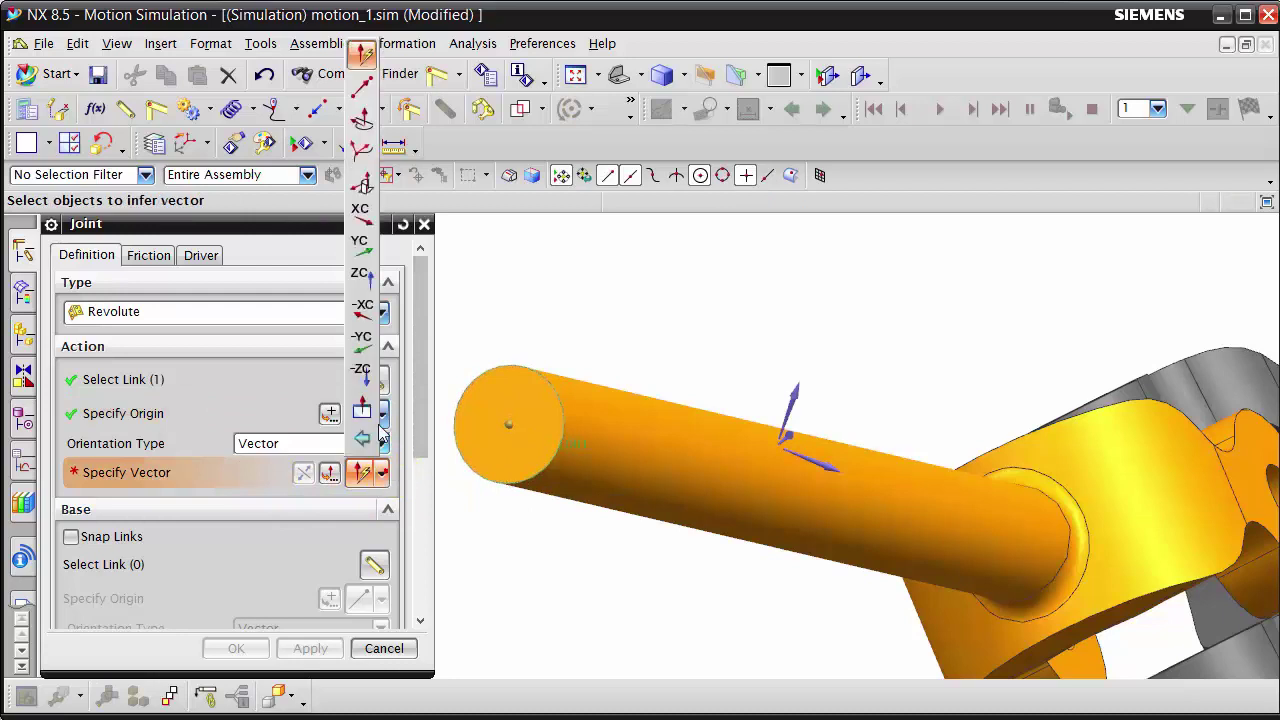
left_click(362, 182)
left_click(500, 390)
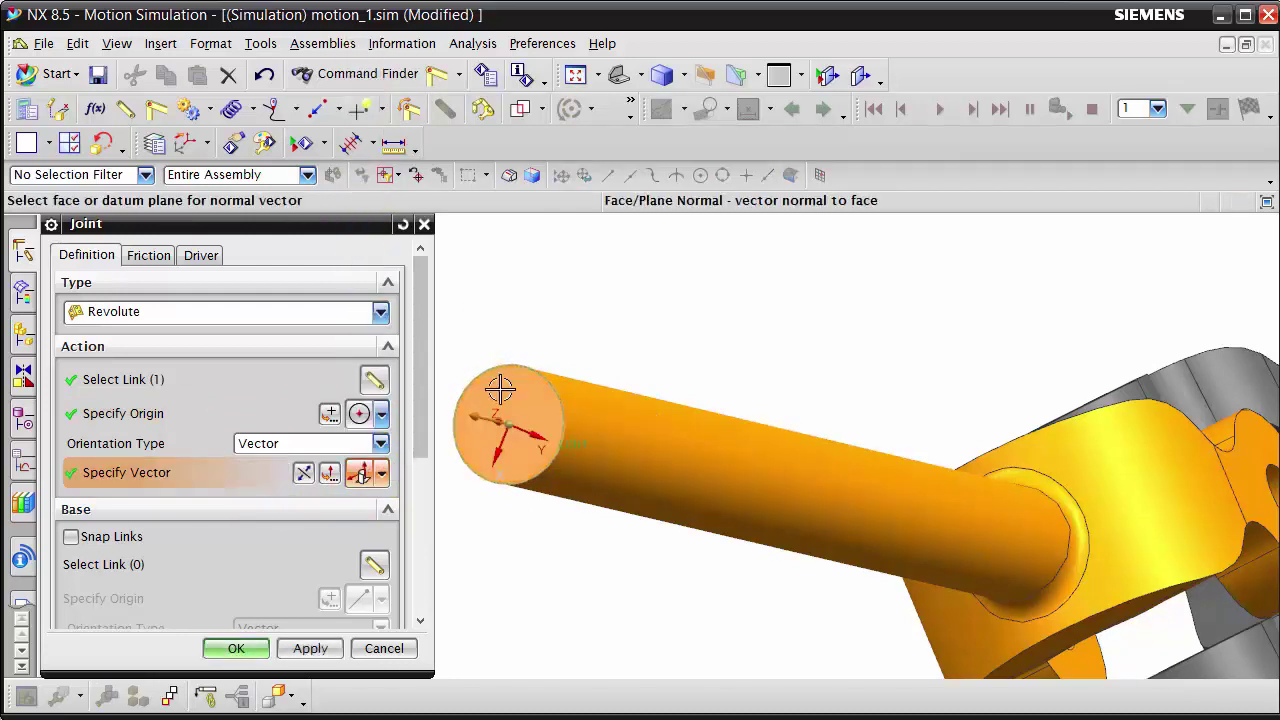
left_click(236, 648)
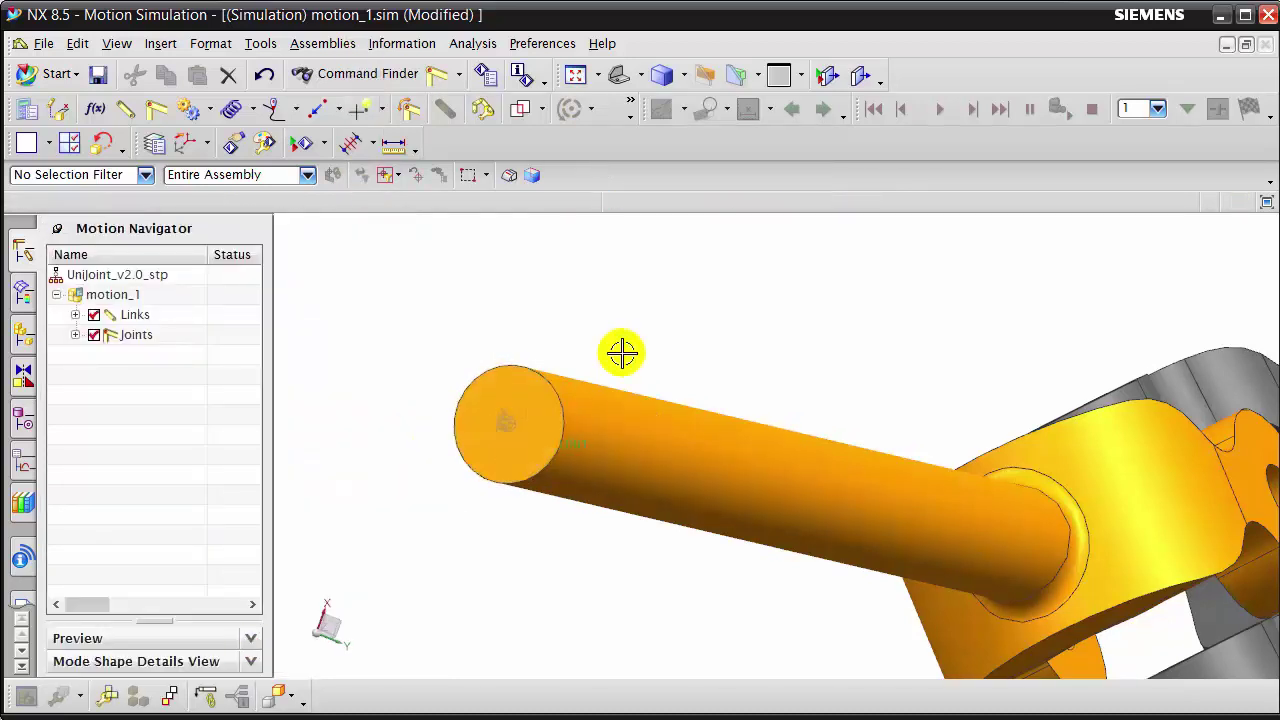
Step: Reorient the view of the universal joint and begin a new joint
scroll(620, 351, "down", 3)
scroll(680, 495, "down", 3)
mouse_move(680, 496)
middle_mouse_down()
mouse_move(631, 540)
mouse_move(654, 586)
mouse_move(651, 563)
middle_mouse_up()
scroll(661, 576, "up", 3)
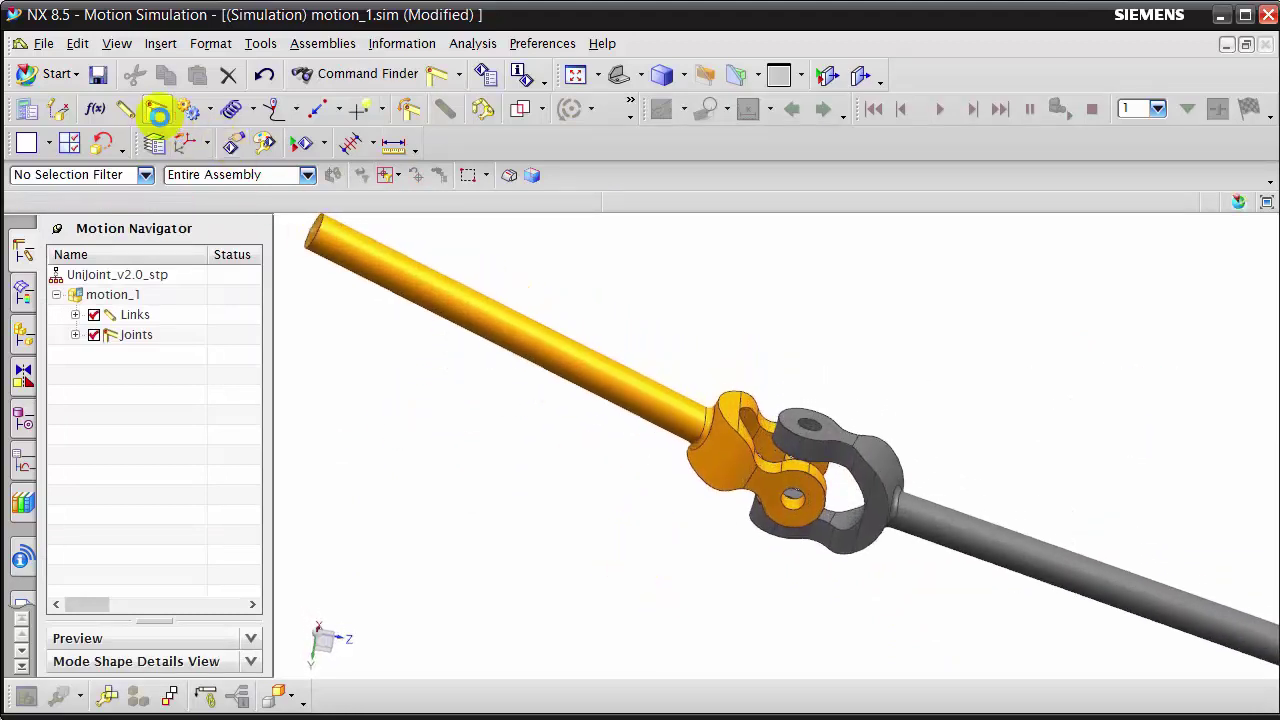
left_click(157, 112)
Step: Set the joint type to Universal with the yellow shaft as the action link
left_click(189, 311)
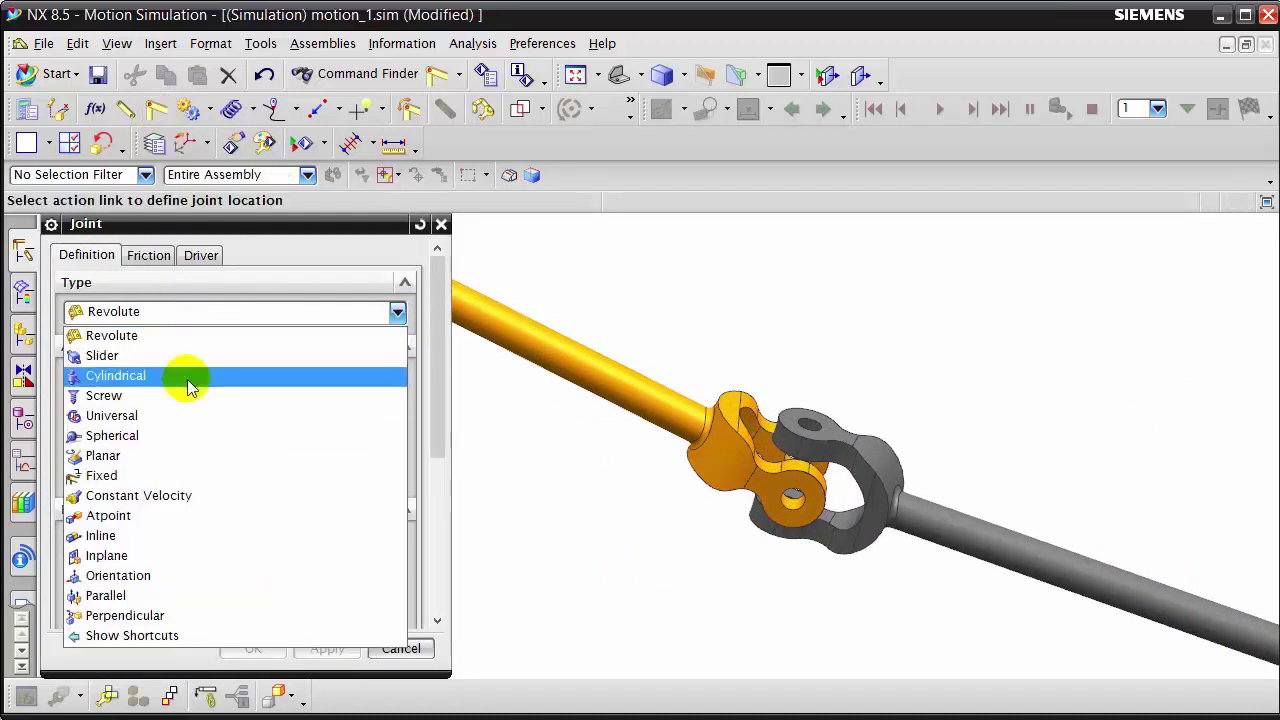
left_click(195, 416)
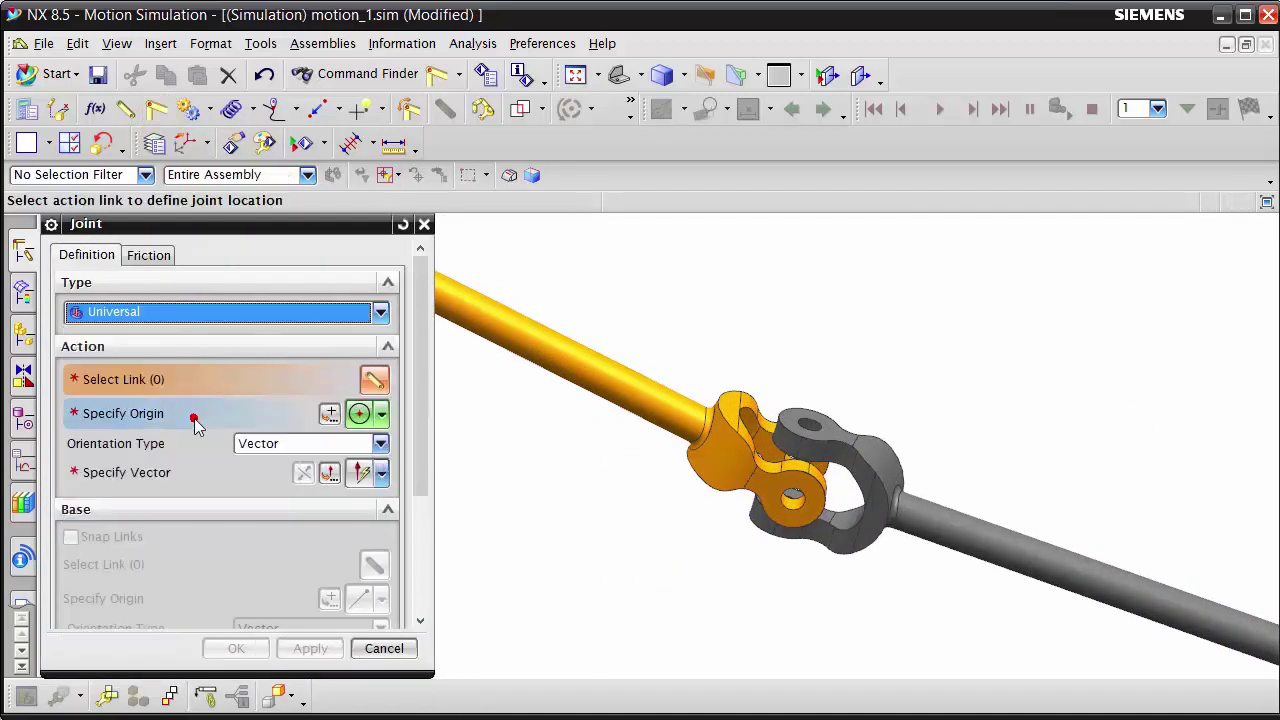
middle_click_drag(613, 443, 700, 435)
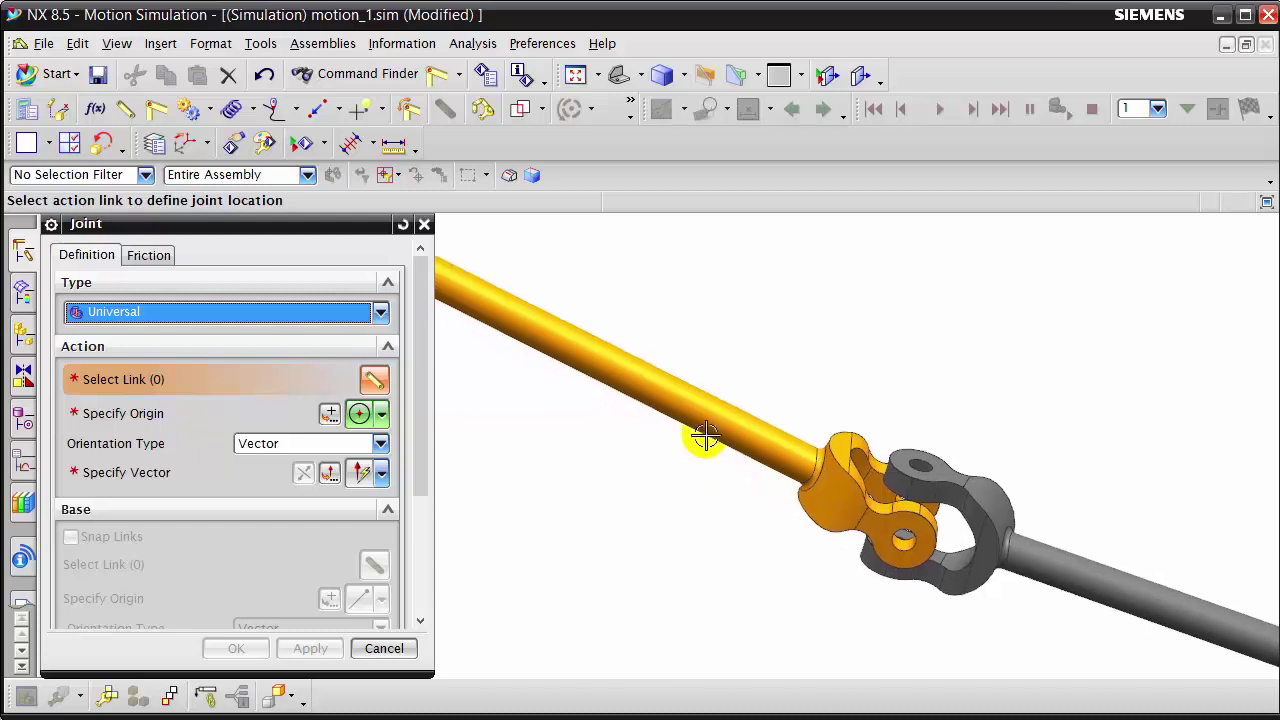
left_click(702, 418)
Step: Place the action origin at the yellow shaft end's centre, axis normal to its end face
left_click(381, 413)
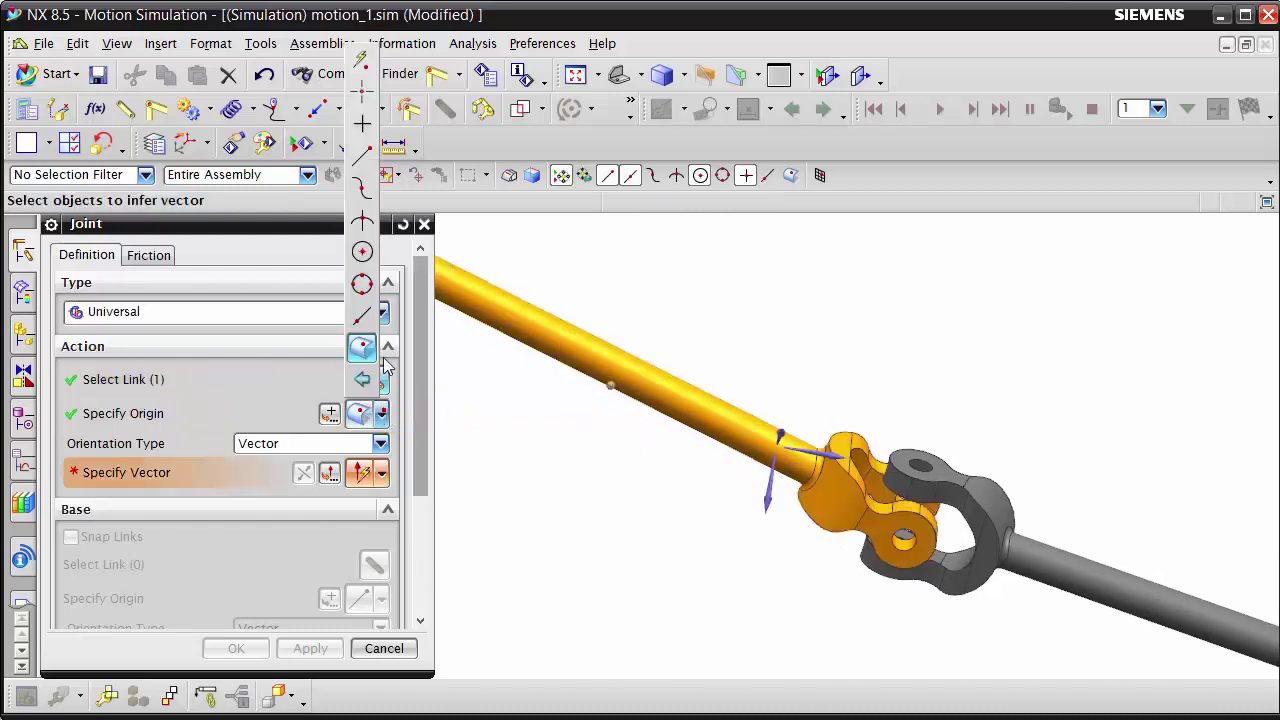
left_click(362, 251)
middle_click_drag(643, 434, 680, 457)
scroll(614, 357, "up", 5)
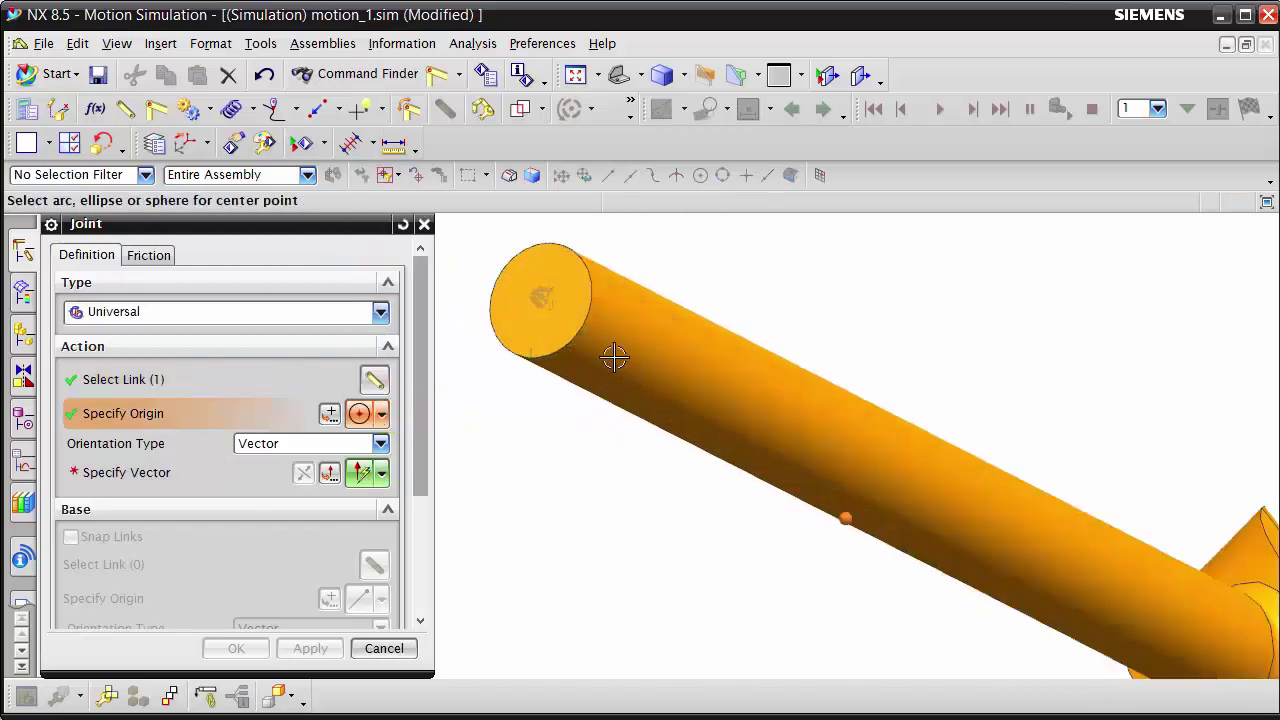
left_click(585, 325)
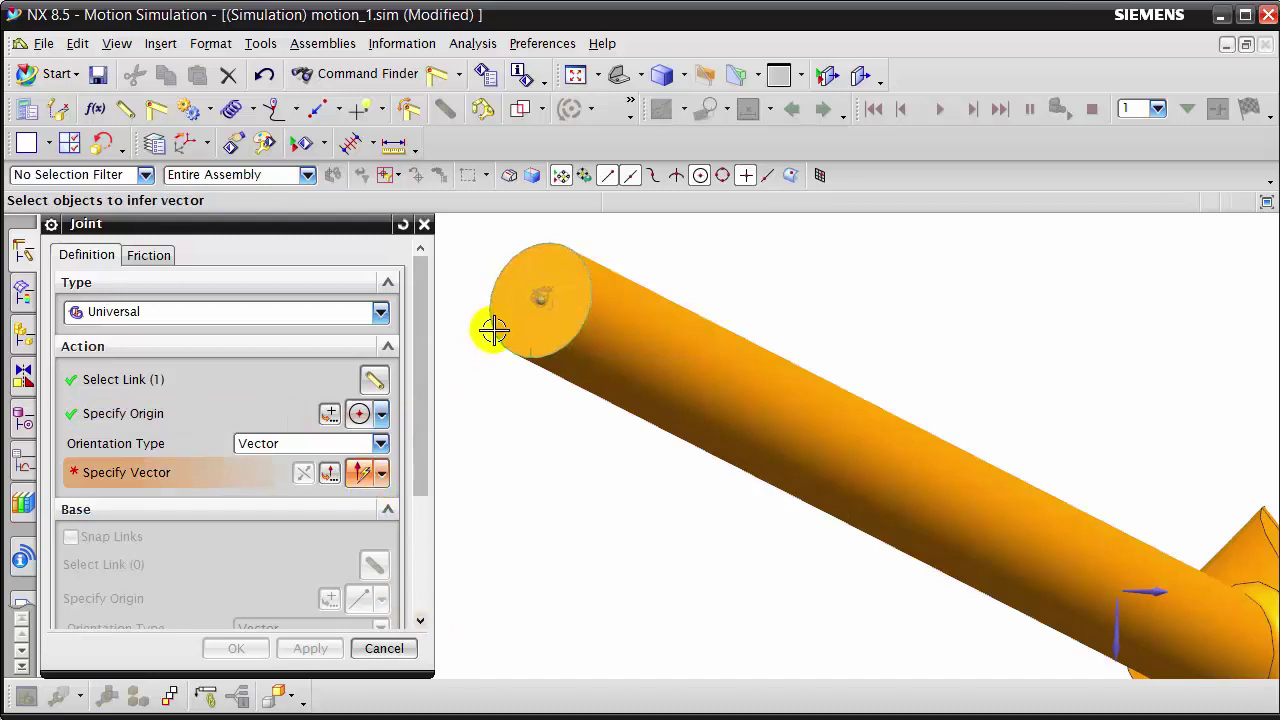
left_click(531, 323)
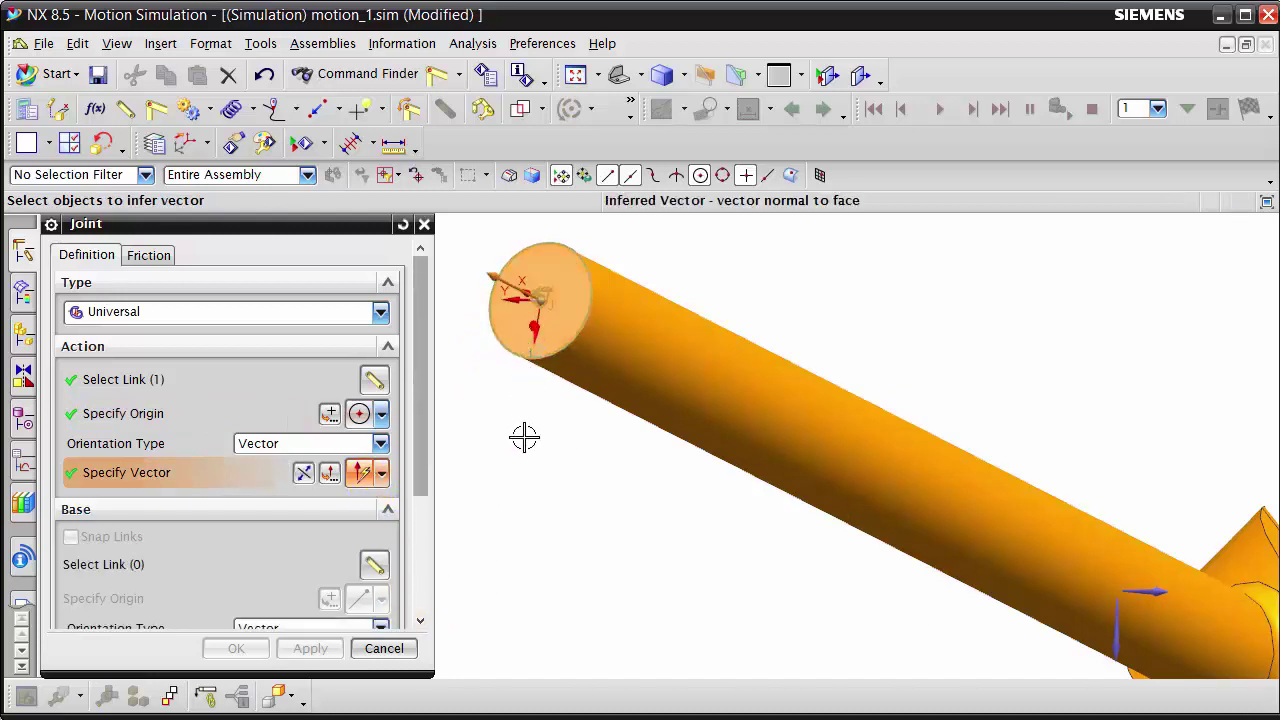
left_click(229, 565)
middle_click_drag(666, 477, 634, 451)
scroll(634, 451, "down", 5)
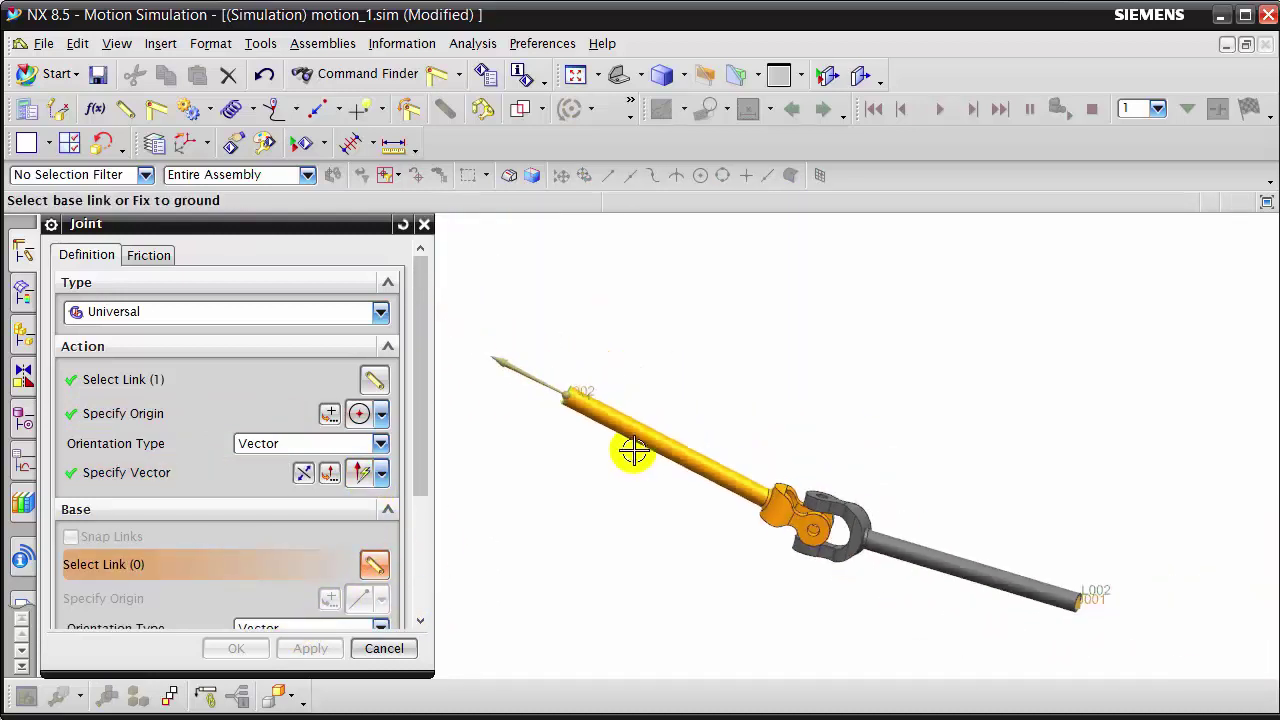
Step: Finish universal joint J003 with the grey shaft as base, axis normal to its end face
scroll(943, 571, "up", 3)
left_click(890, 506)
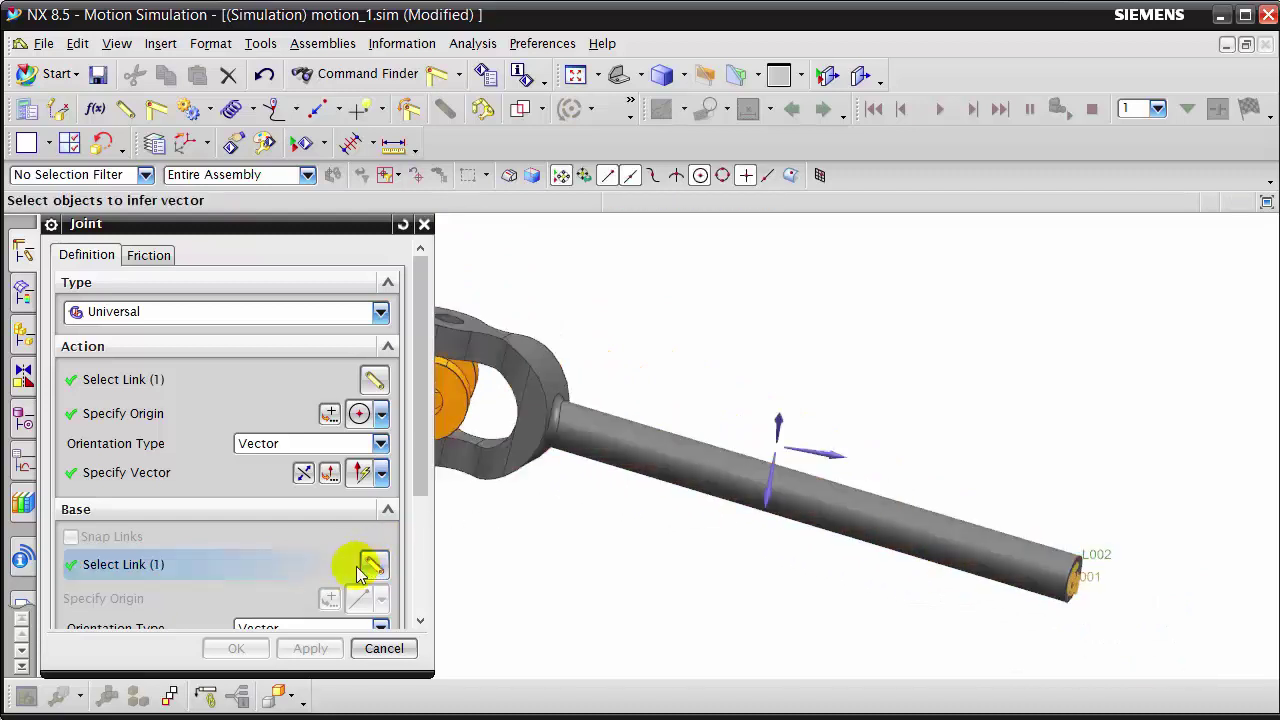
left_click_drag(417, 486, 418, 598)
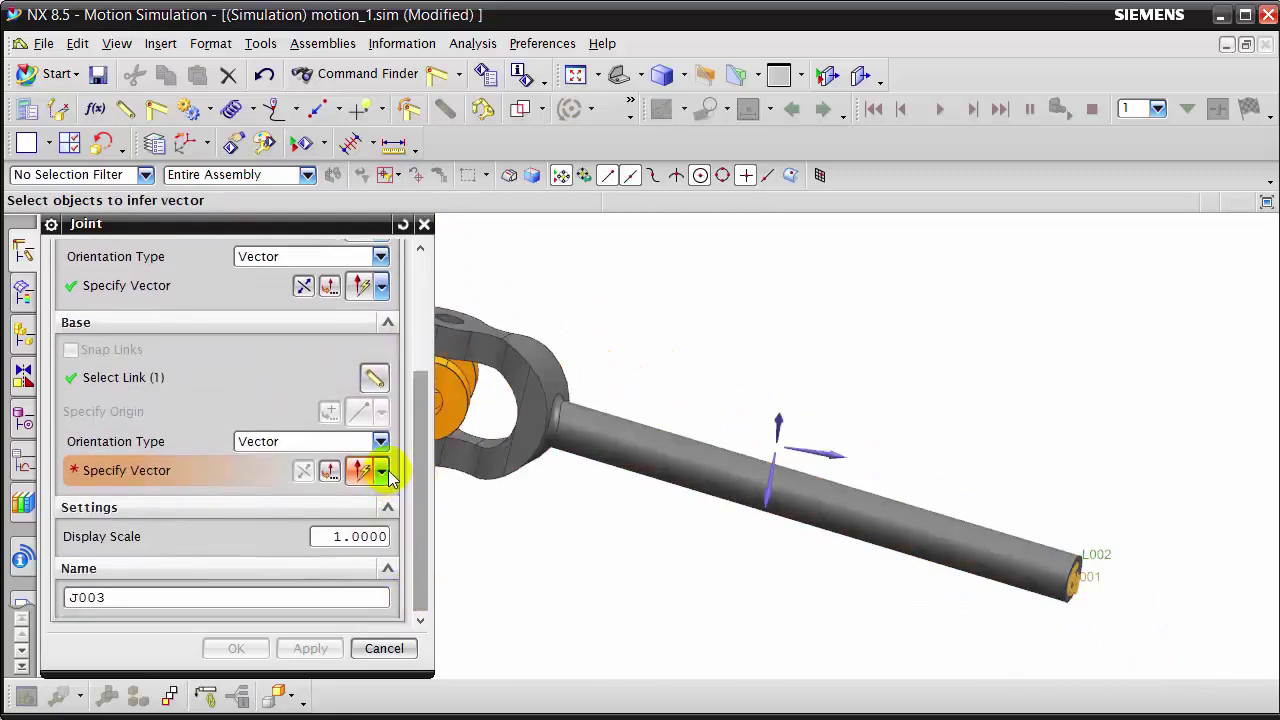
left_click(382, 471)
left_click(362, 181)
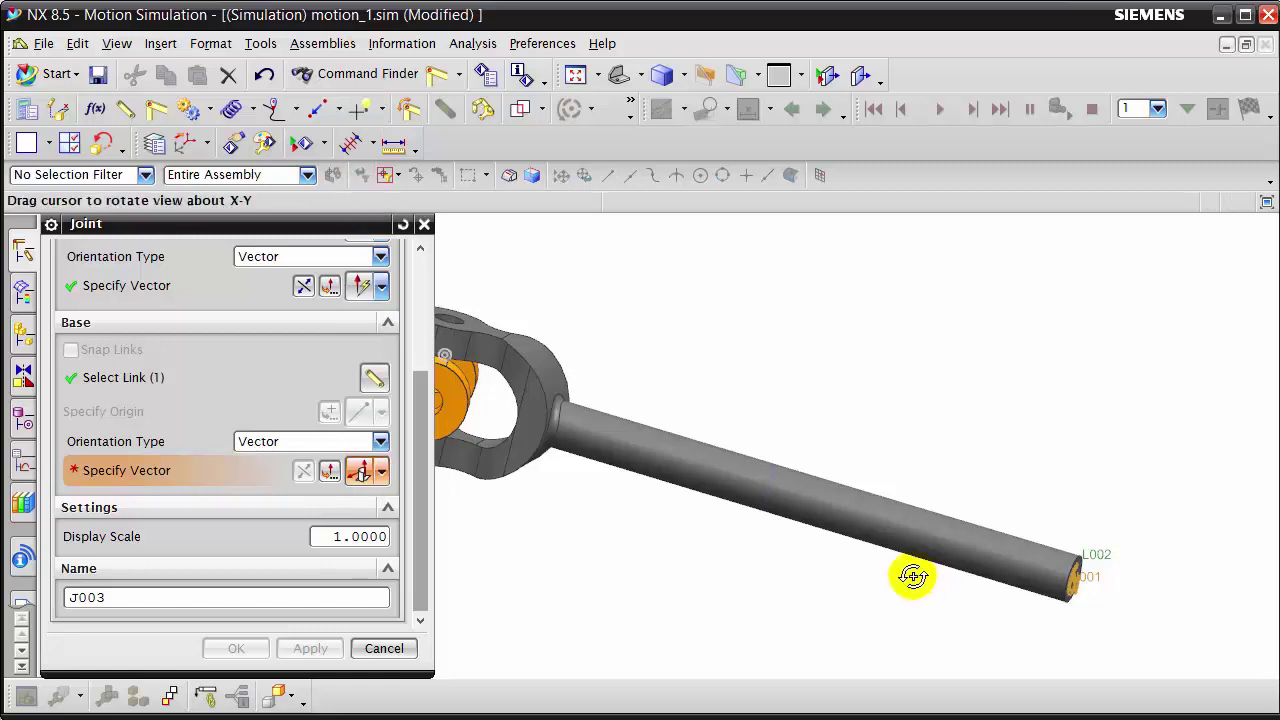
scroll(914, 577, "up", 2)
scroll(911, 571, "up", 2)
left_click(707, 491)
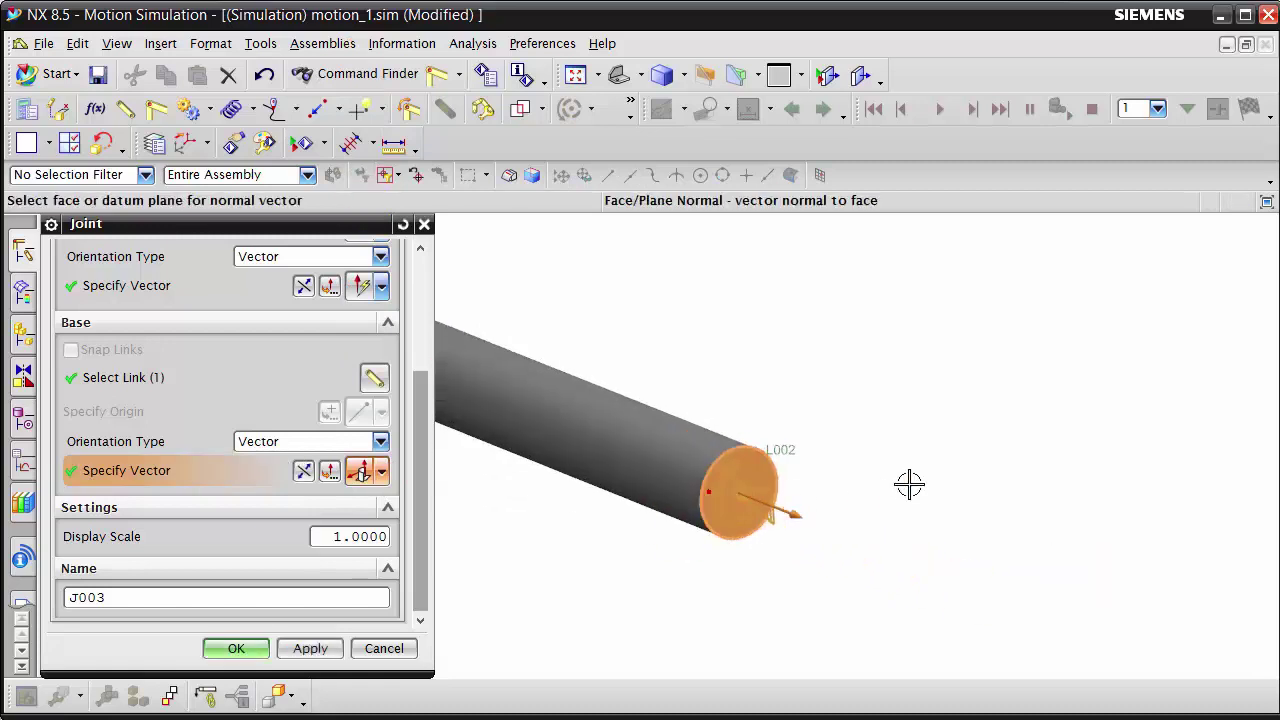
scroll(908, 483, "down", 2)
scroll(730, 533, "down", 2)
mouse_move(651, 525)
middle_mouse_down("shift")
mouse_move(680, 544)
mouse_move(829, 500)
mouse_move(811, 494)
mouse_move(683, 575)
mouse_move(711, 571)
mouse_move(640, 549)
mouse_move(706, 534)
mouse_move(735, 549)
mouse_move(602, 500)
middle_mouse_up("shift")
scroll(711, 571, "up", 2)
left_click(240, 647)
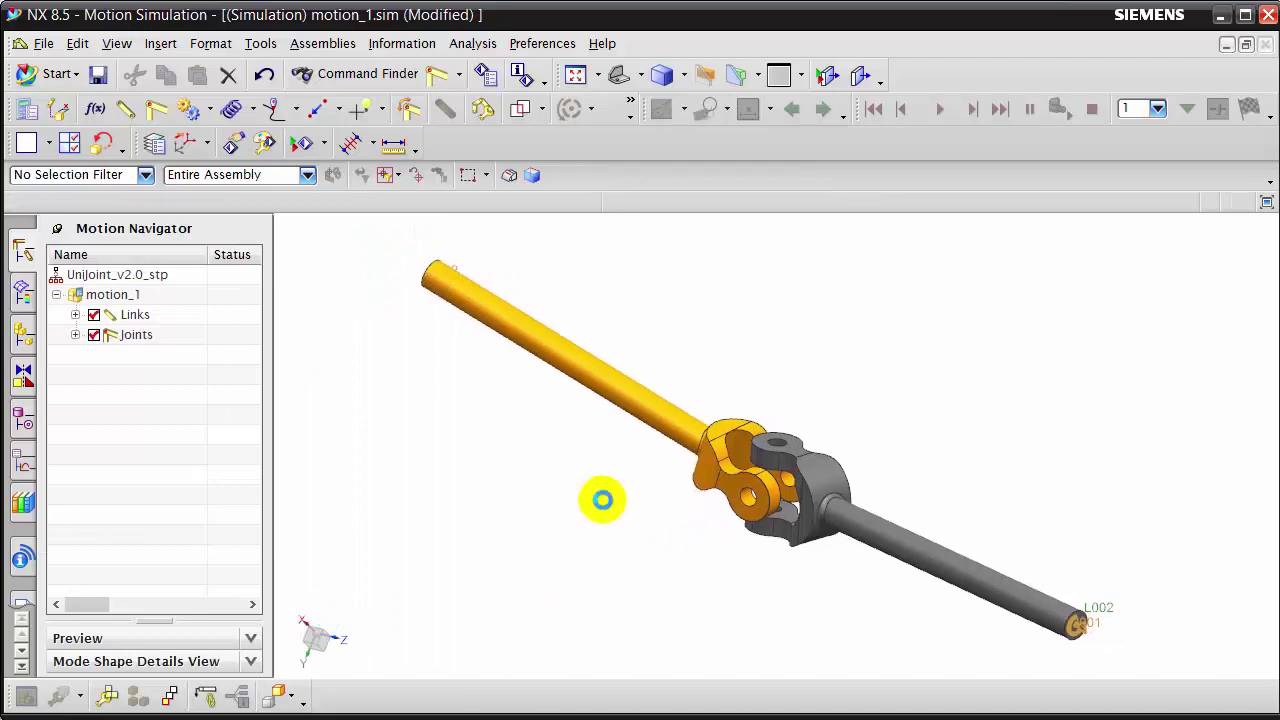
Step: Create and solve Solution_1 for motion_1 with 60 s and 1200 steps
right_click(112, 302)
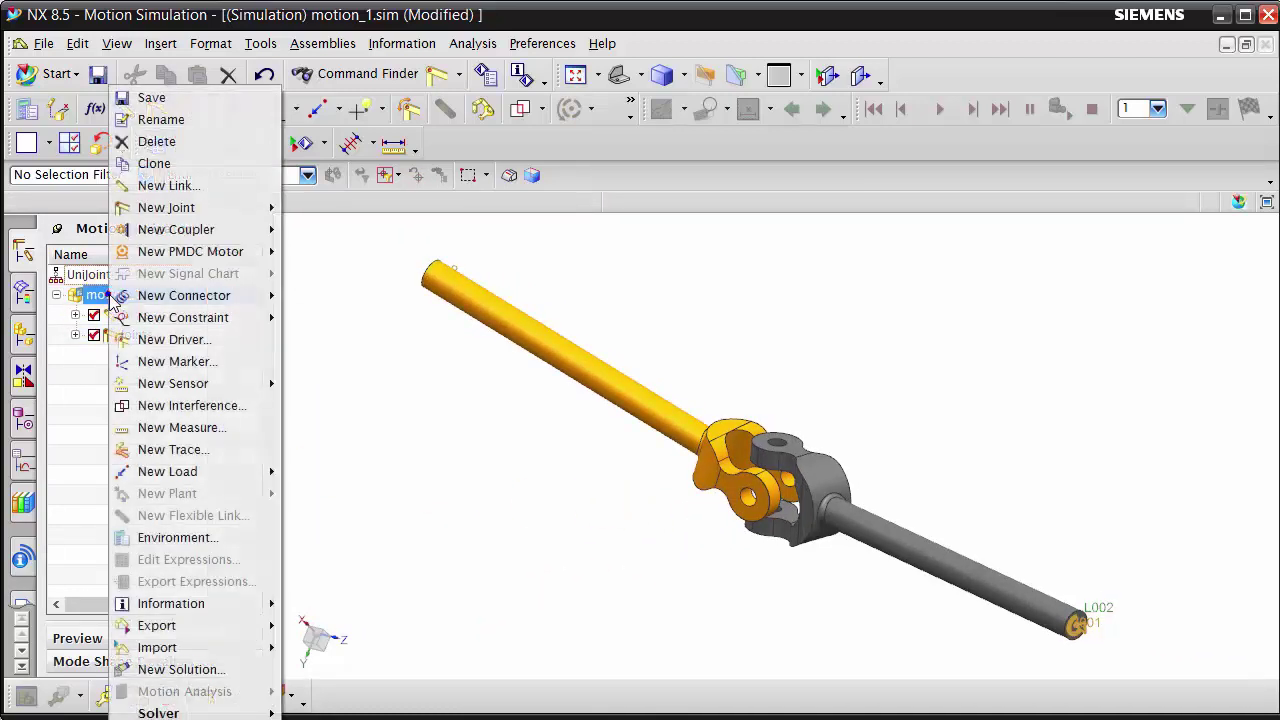
left_click(219, 676)
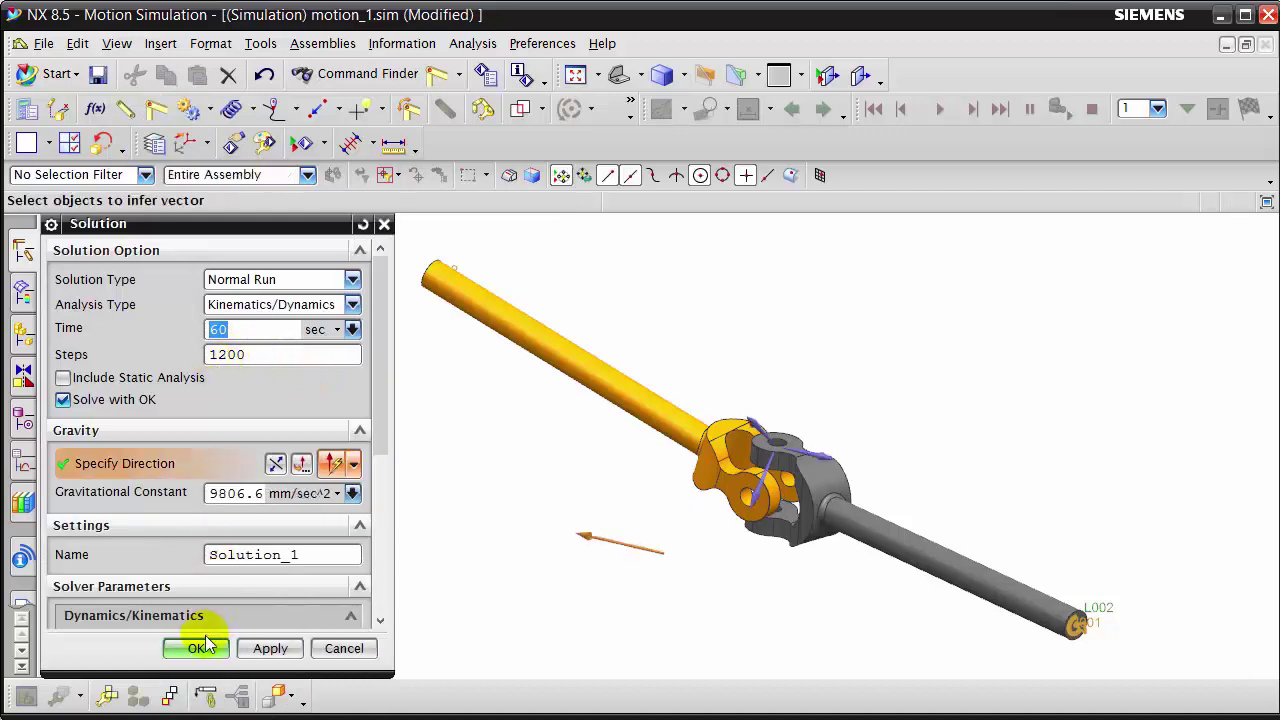
left_click(197, 648)
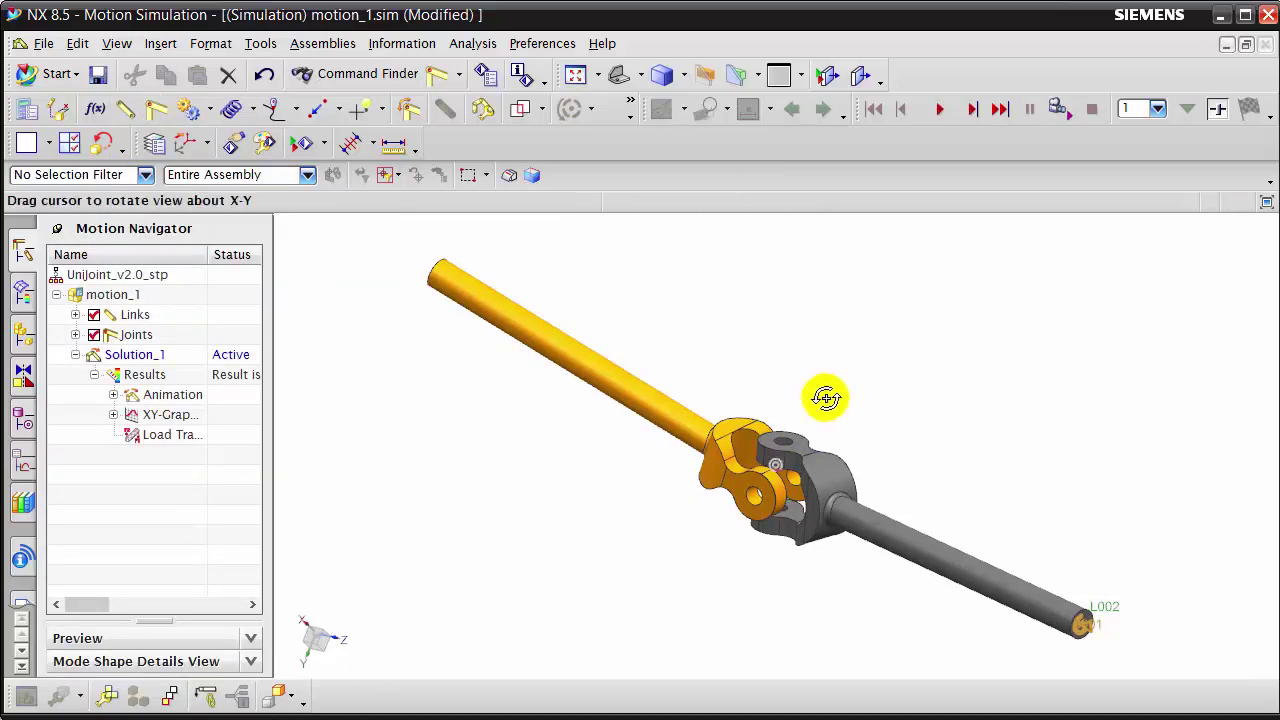
middle_click_drag(825, 398, 830, 397)
Step: Play Solution_1's animation, zoomed in on the joint, and stop it at step 441 (22.05 s)
left_click(939, 110)
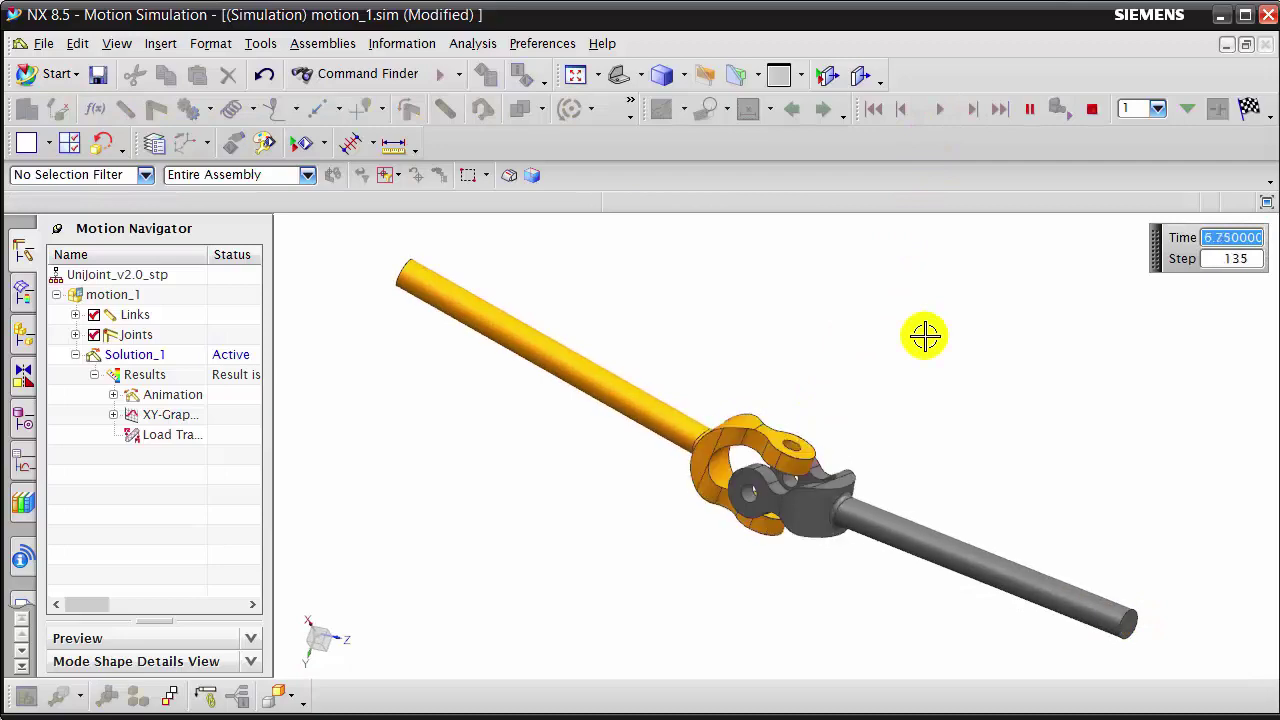
scroll(917, 440, "up", 2)
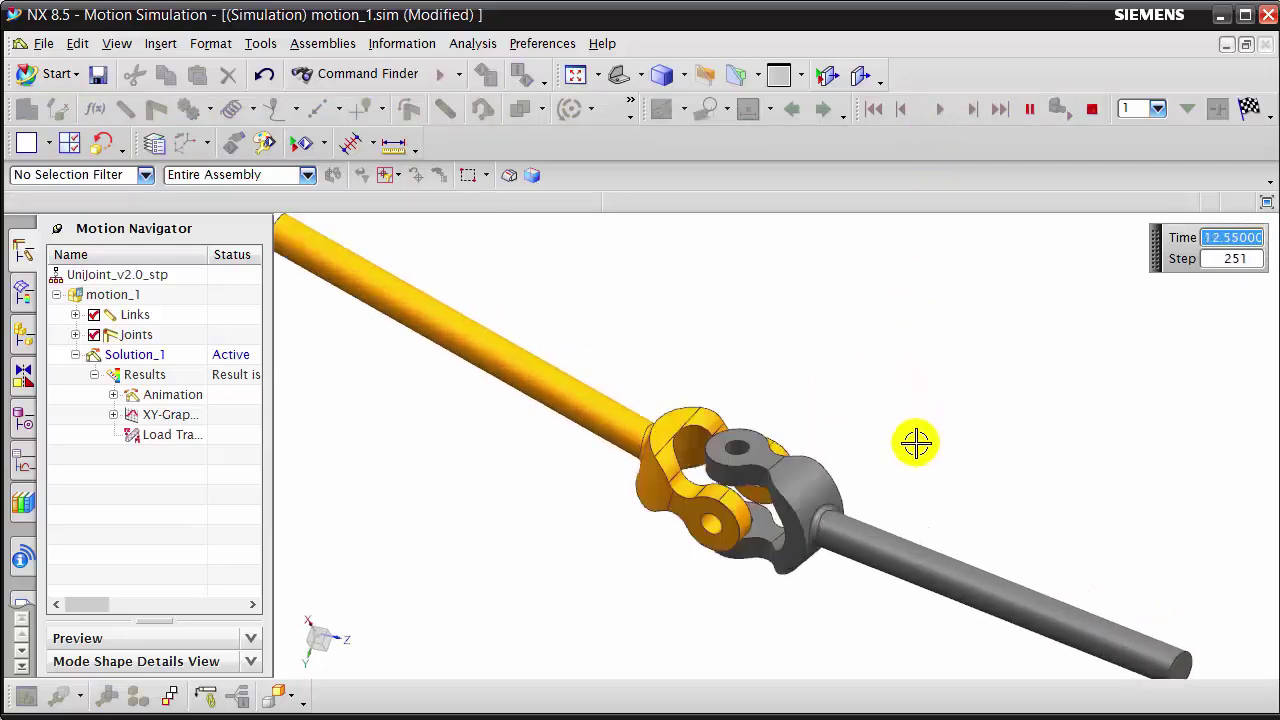
scroll(914, 443, "up", 3)
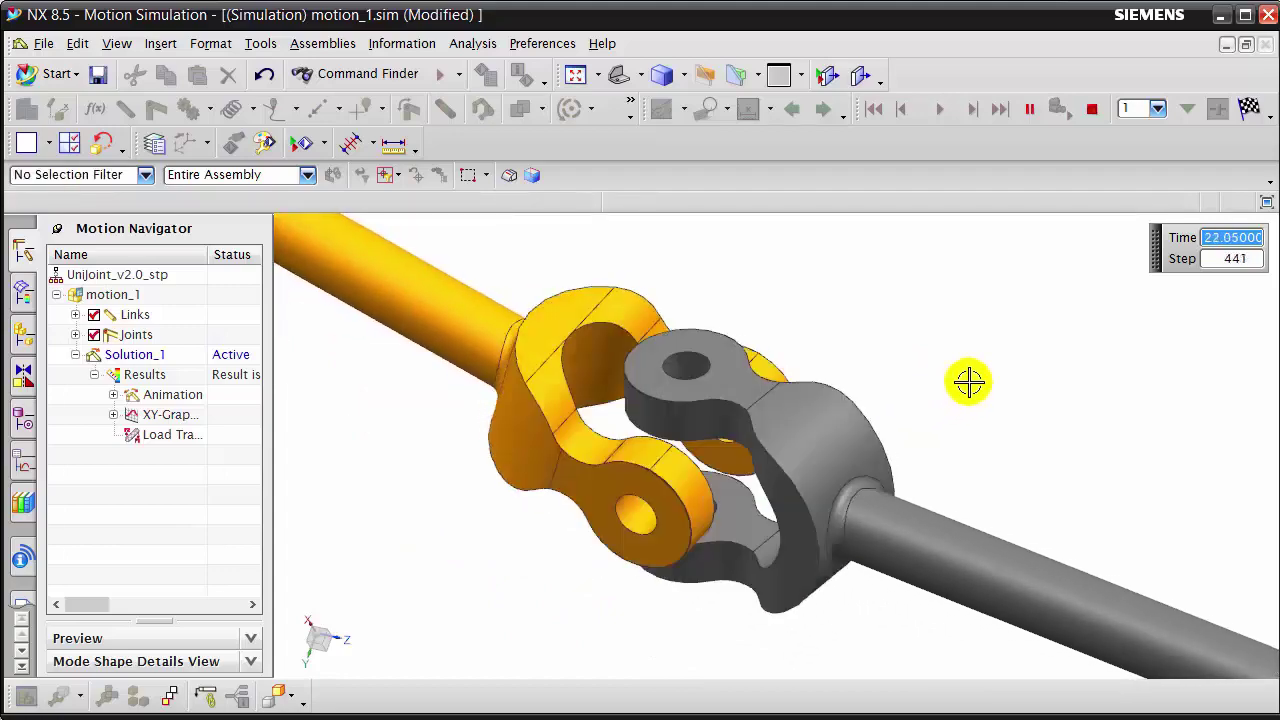
left_click(1249, 108)
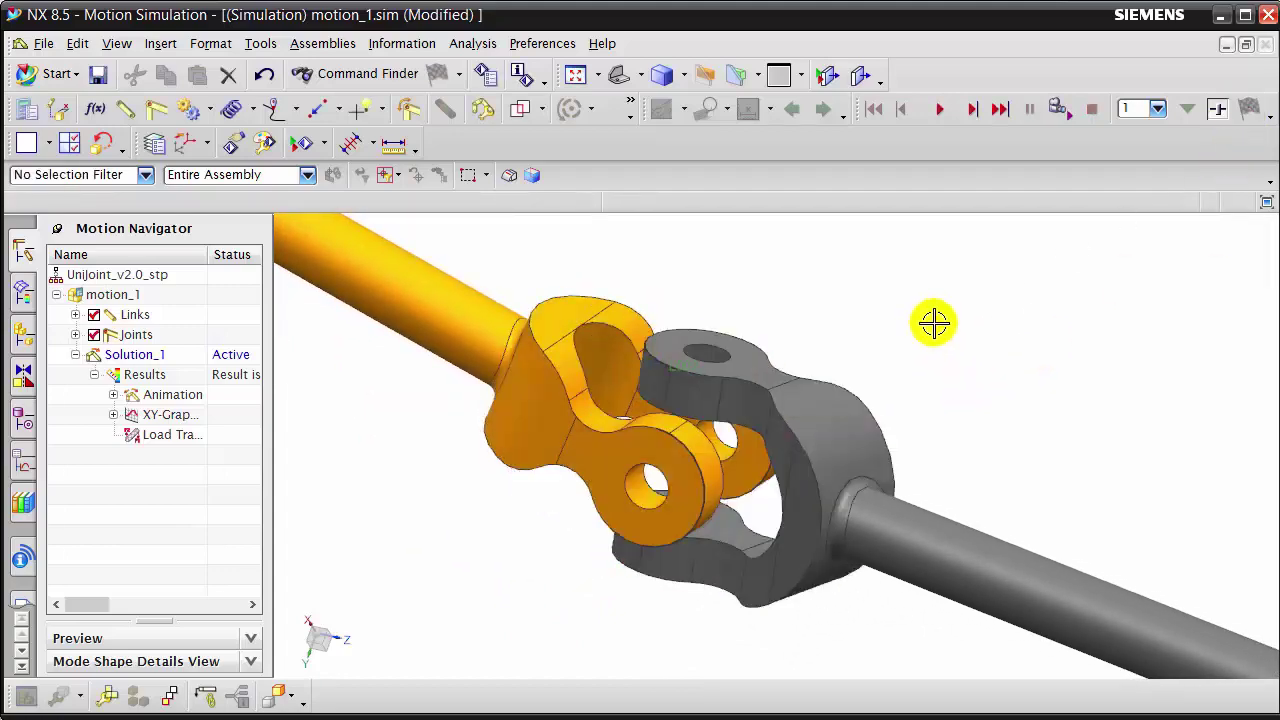
Step: Re-solve Solution_1 at 30 sec with 1200 steps and replay its animation
double_click(150, 355)
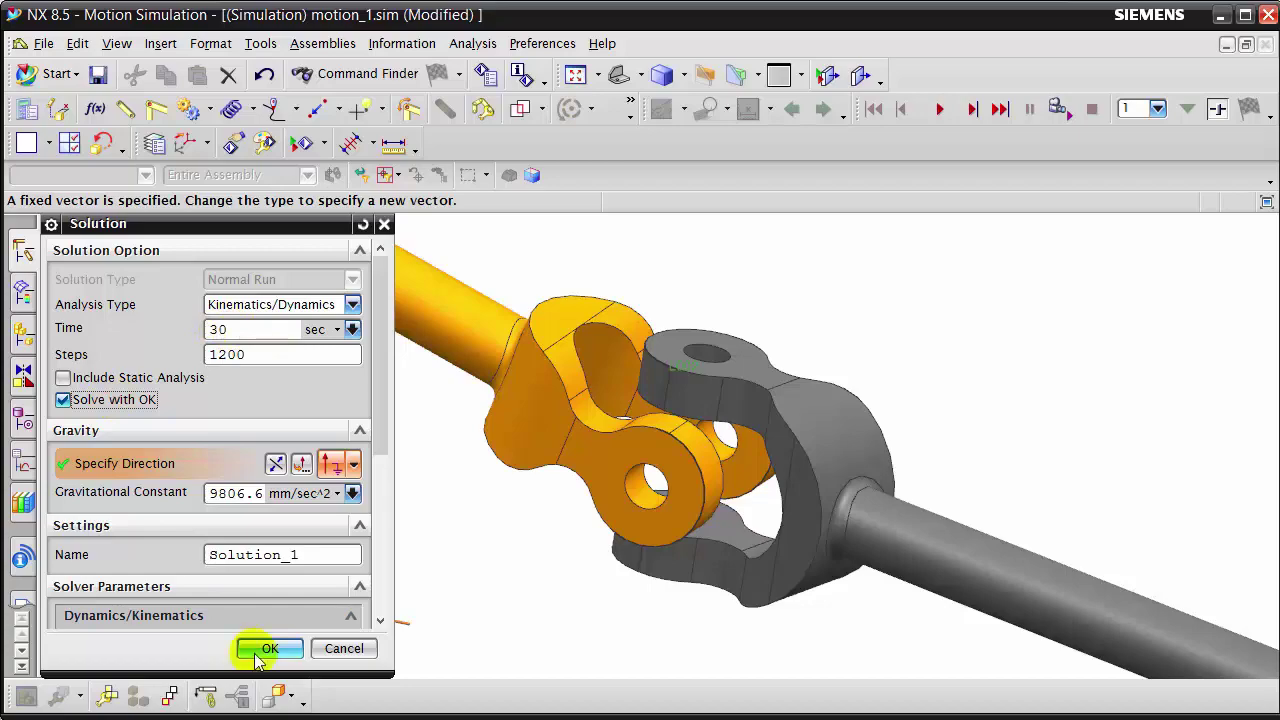
left_click(257, 658)
left_click(936, 108)
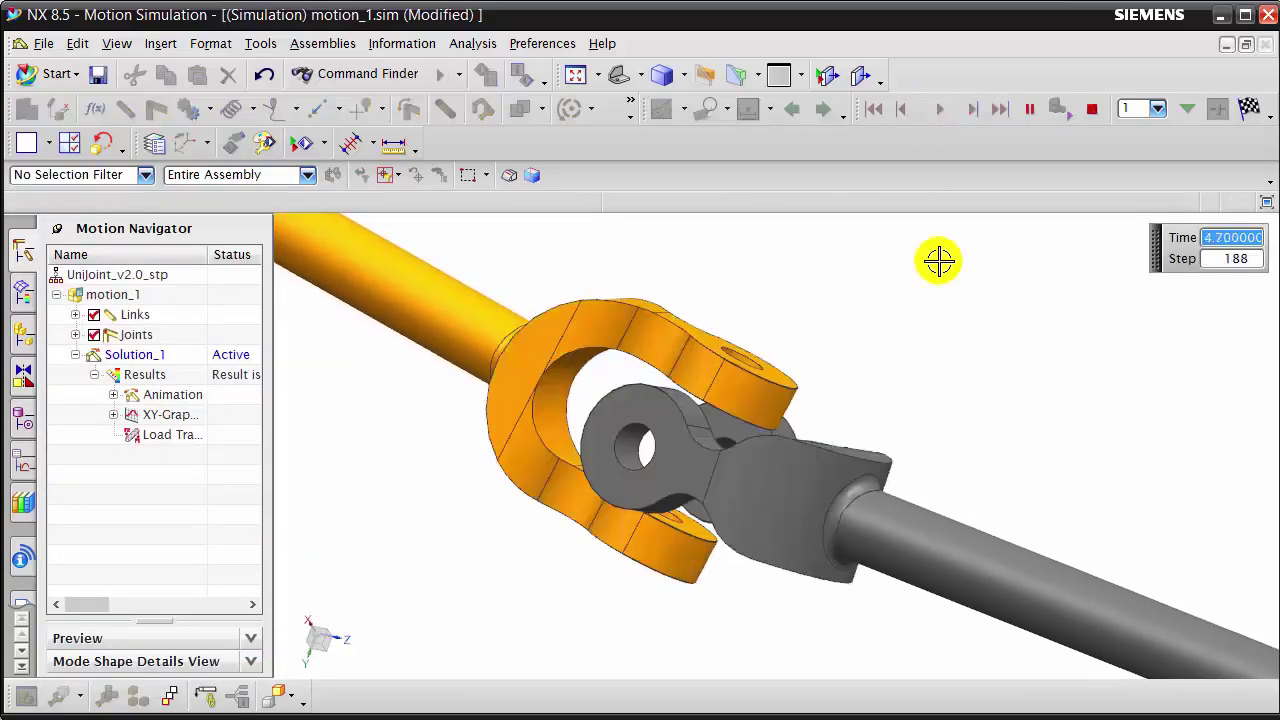
Step: Stop the animation, re-solve Solution_1 at 10 s with 1000 steps, and replay it
left_click(1248, 108)
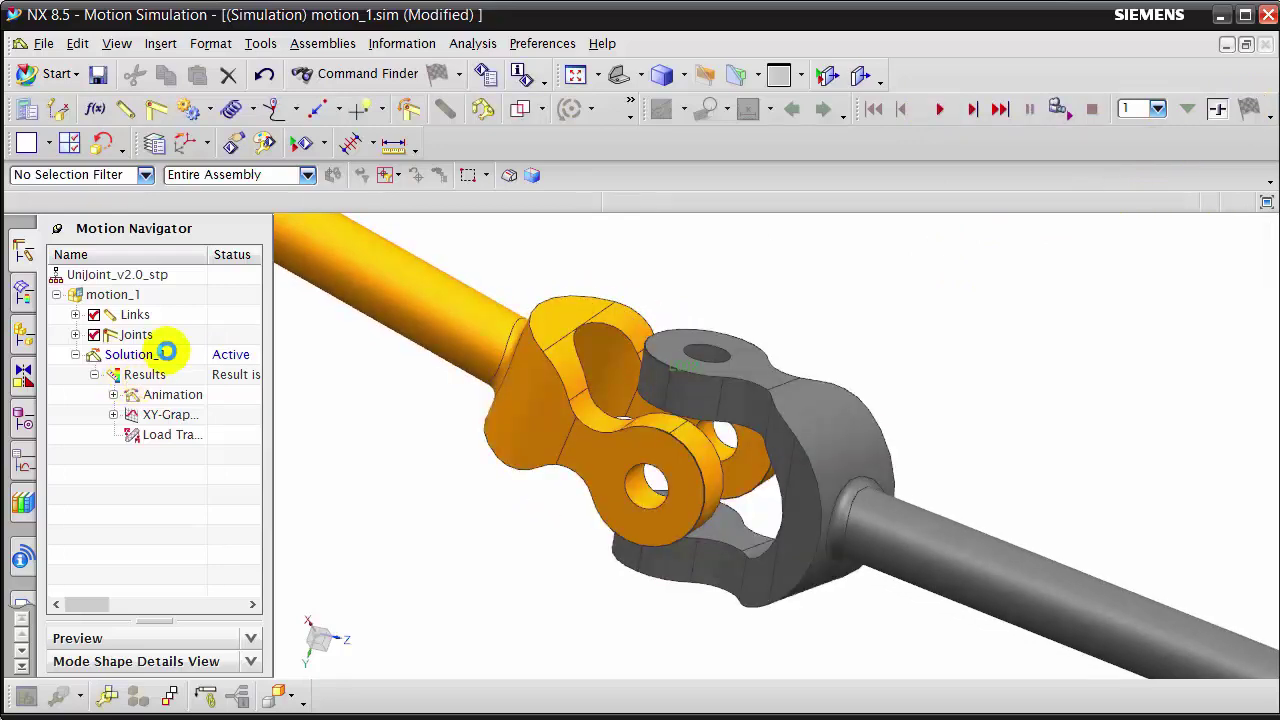
double_click(166, 353)
double_click(216, 329)
type("30")
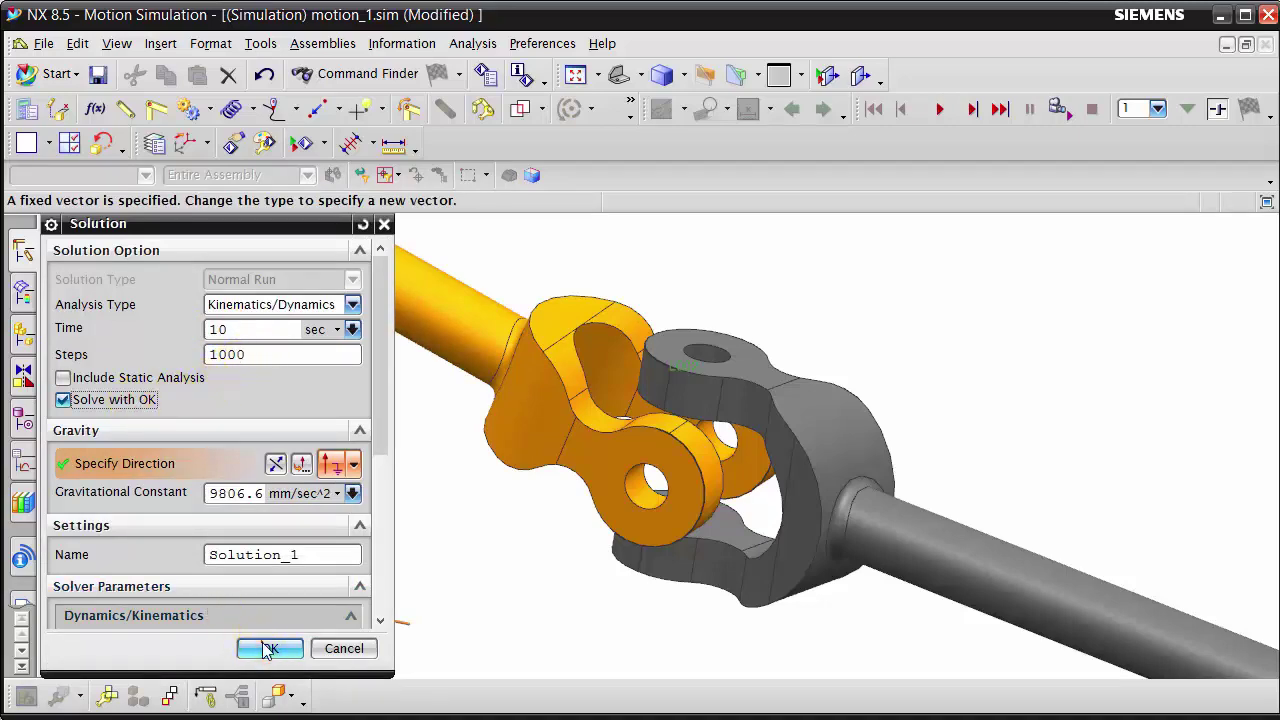
left_click(268, 648)
left_click(939, 109)
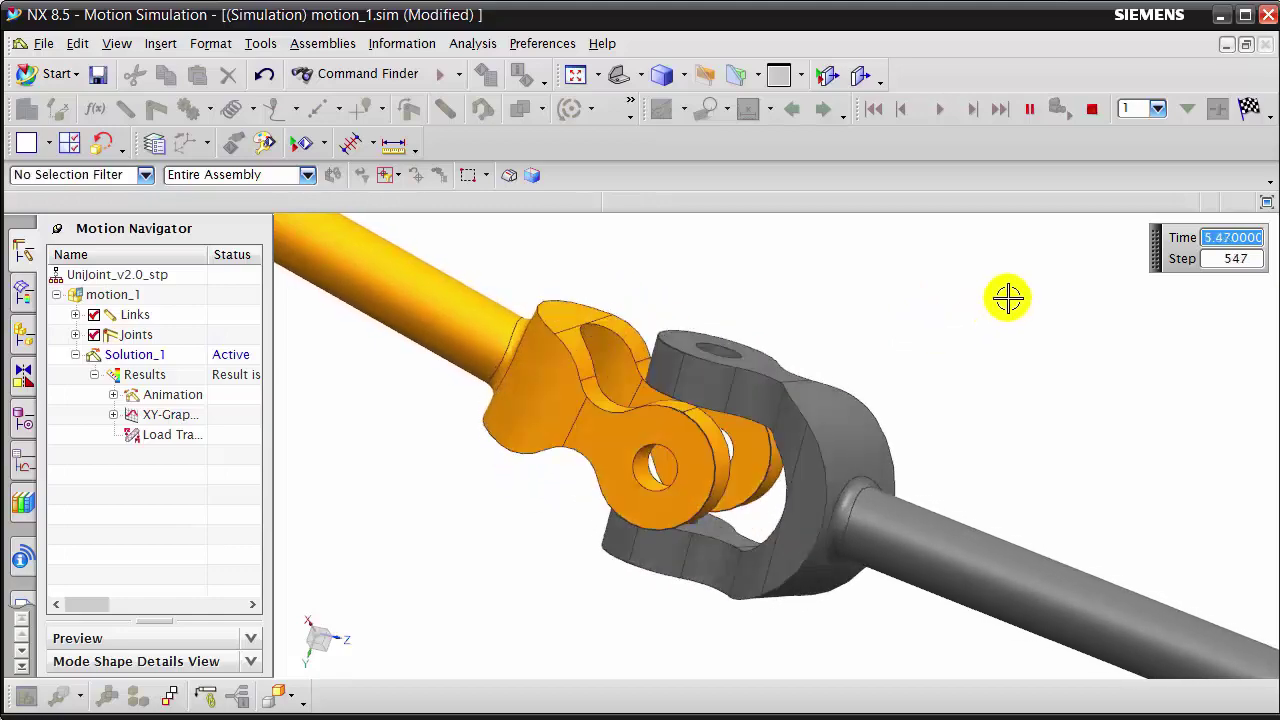
Step: Zoom out, centre and rotate the joint assembly side-on while the animation reaches step 1000
scroll(1008, 297, "down", 2)
scroll(1008, 297, "down", 2)
scroll(1008, 297, "down", 2)
mouse_move(1008, 297)
middle_mouse_down("shift")
mouse_move(871, 371)
mouse_move(923, 386)
mouse_move(868, 397)
mouse_move(809, 309)
mouse_move(851, 306)
mouse_move(814, 331)
mouse_move(840, 340)
mouse_move(824, 344)
middle_mouse_up("shift")
mouse_move(1035, 585)
middle_mouse_down()
mouse_move(1034, 563)
mouse_move(1029, 586)
middle_mouse_up()
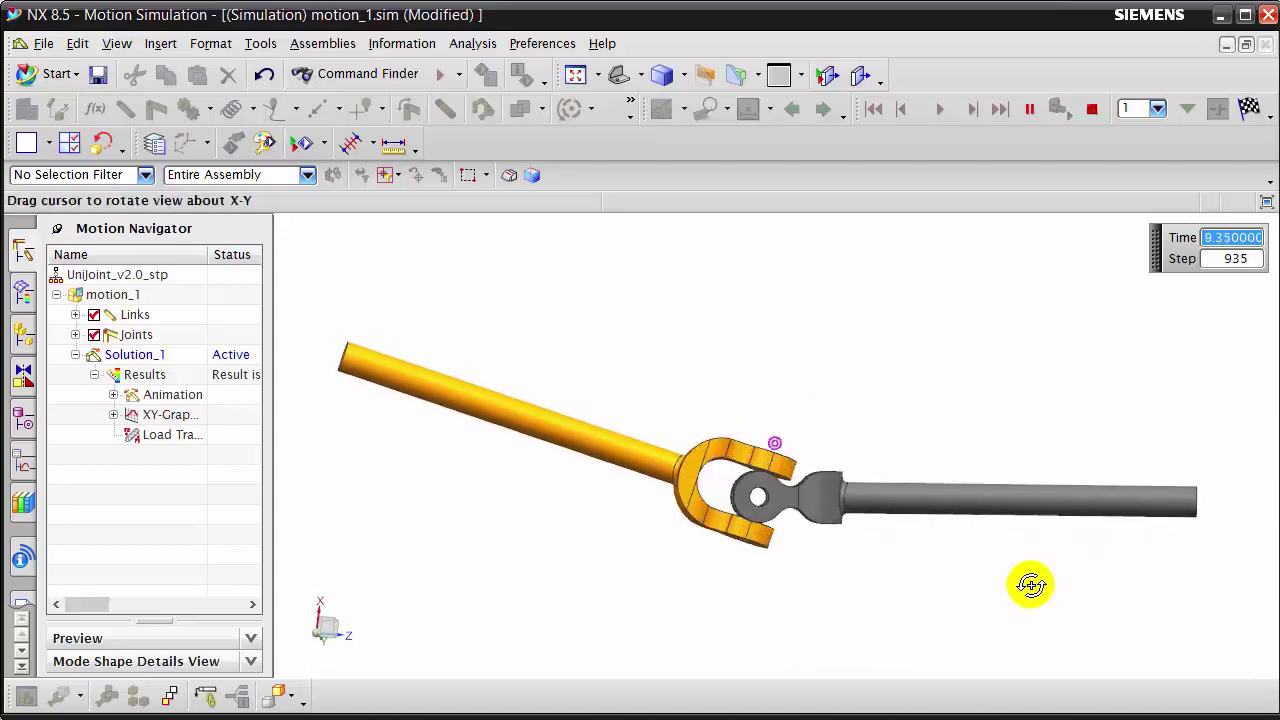
scroll(811, 617, "up", 3)
scroll(805, 618, "down", 2)
scroll(771, 607, "down", 1)
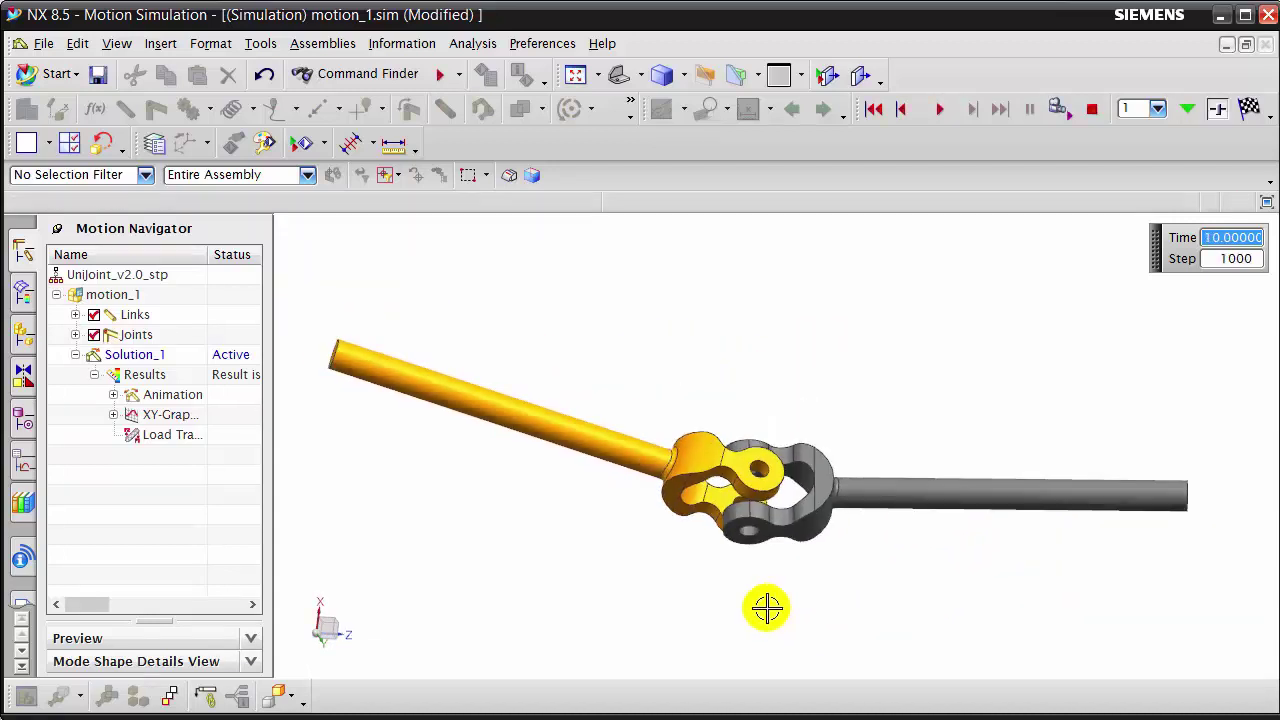